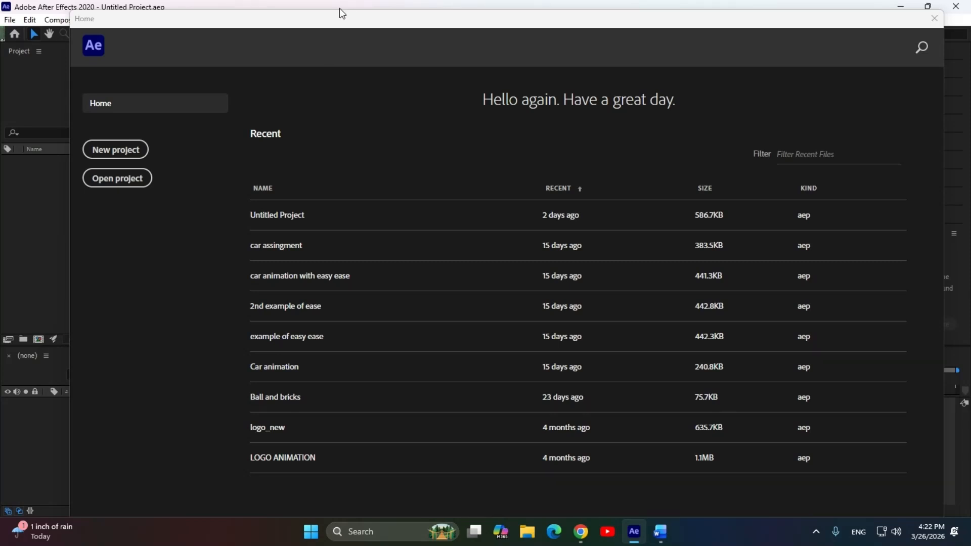
- Start a new project and create a 1920 x 1080 px composition at 60 fps with a 10-second duration
click(137, 149)
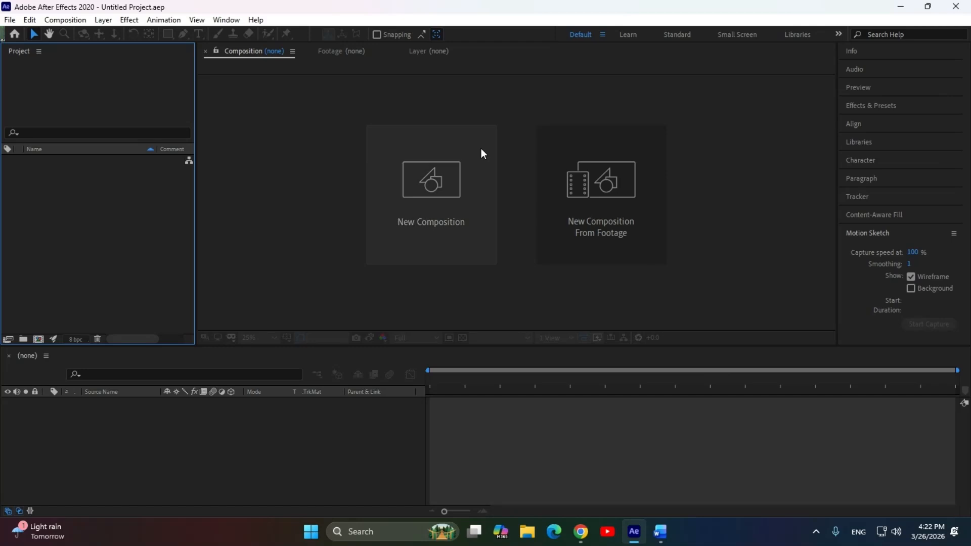
click(377, 192)
drag(462, 68, 415, 56)
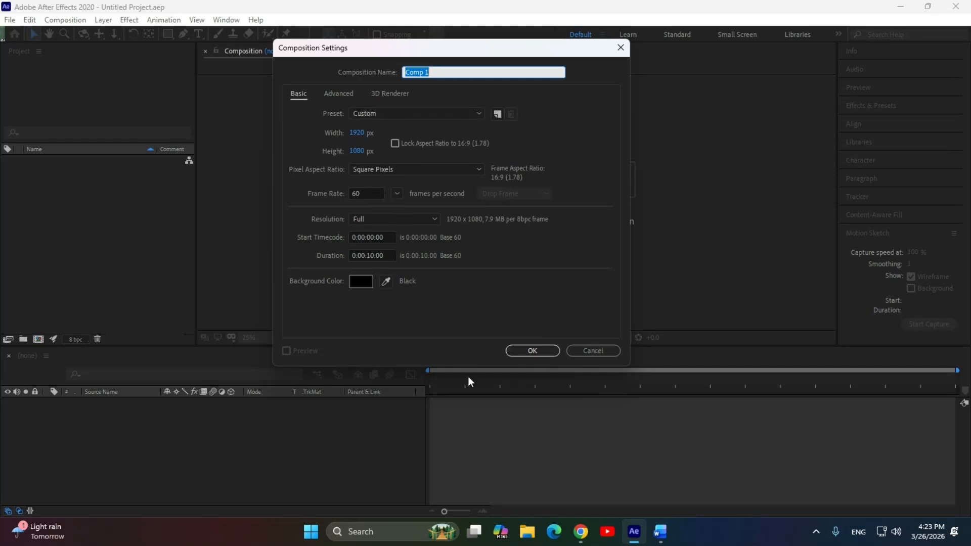
click(373, 255)
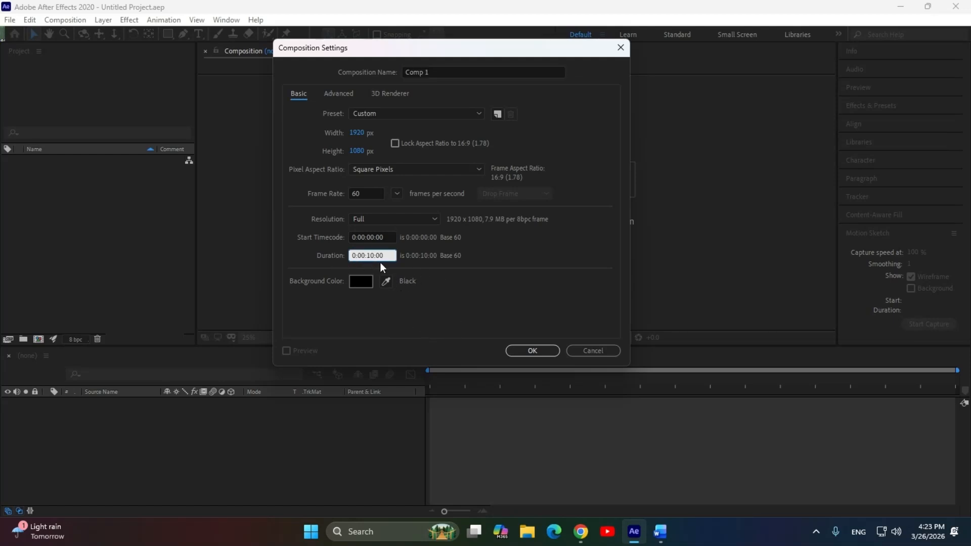
click(536, 353)
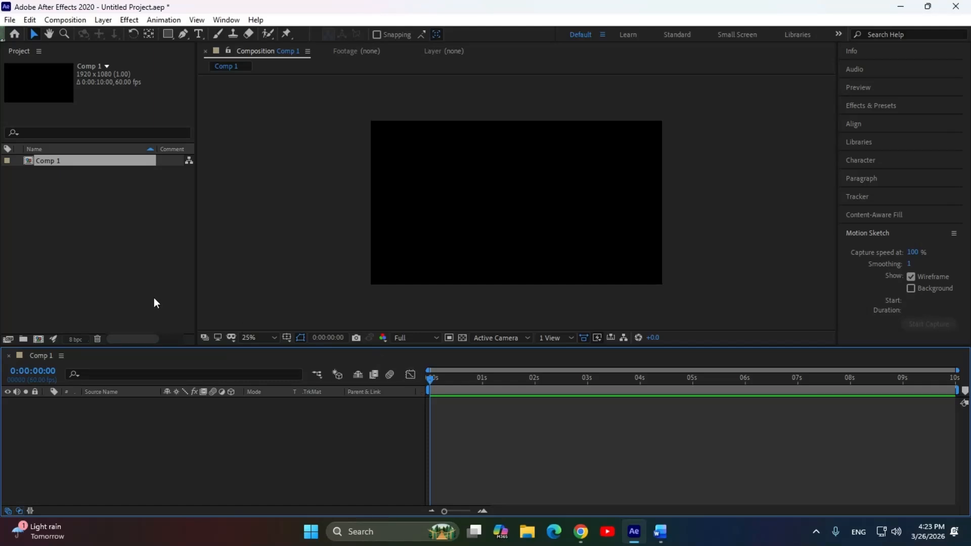
click(104, 282)
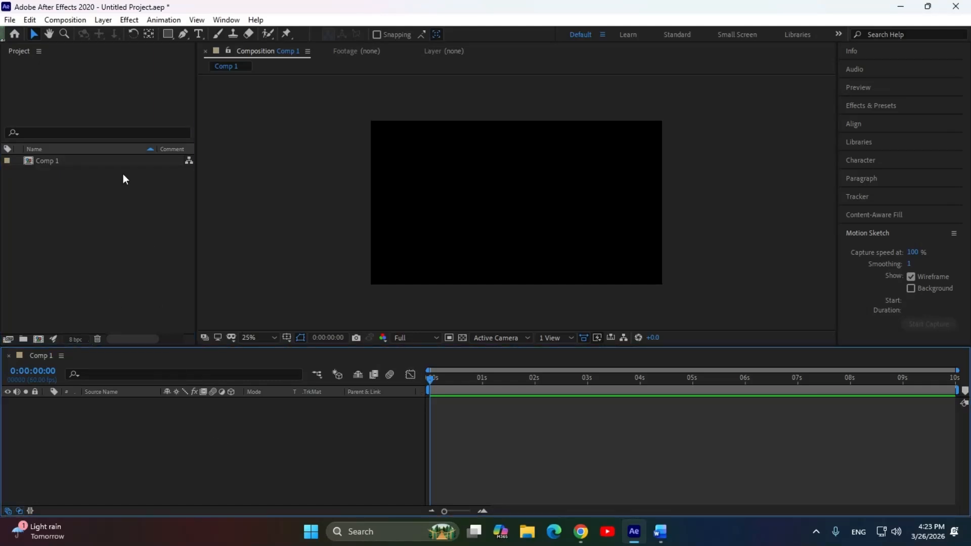
click(10, 20)
click(290, 254)
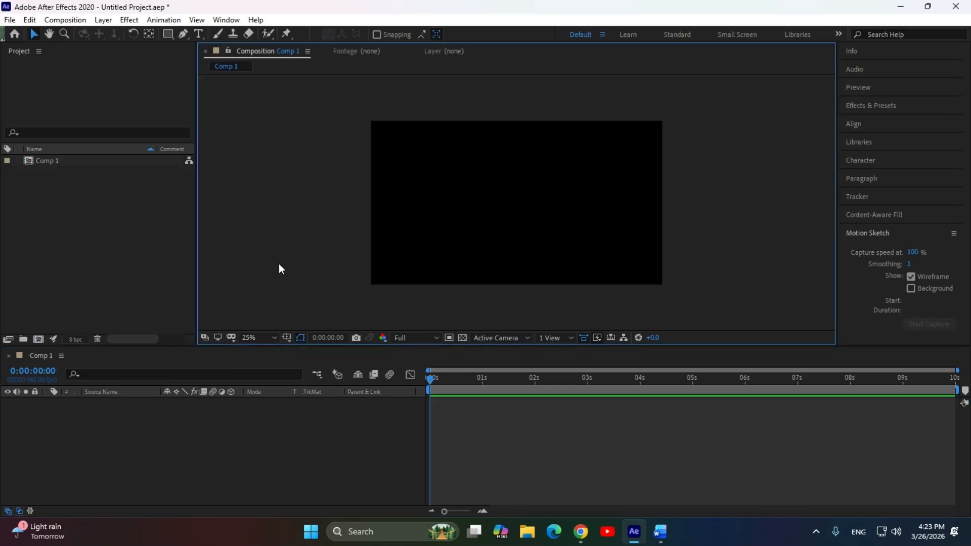
click(52, 232)
click(190, 456)
scroll(552, 221, up, 2)
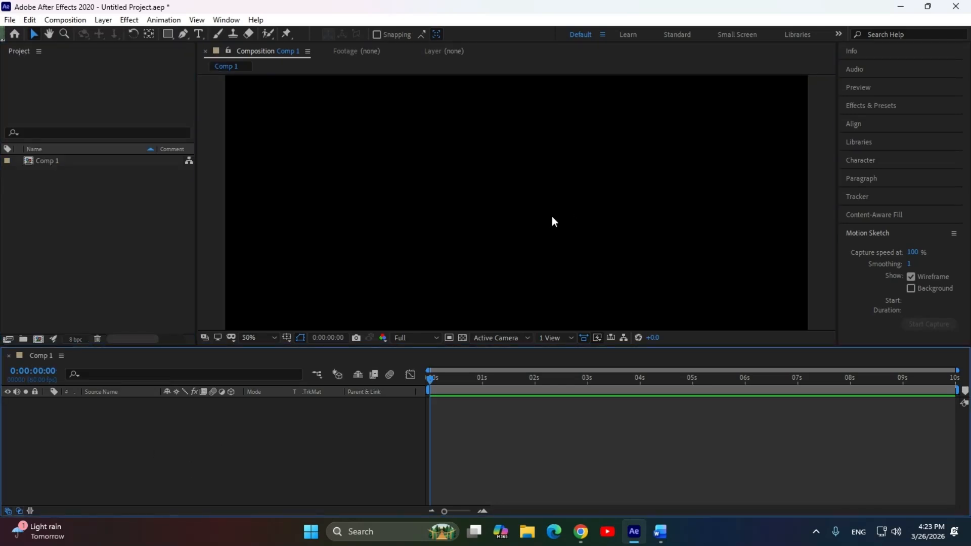
scroll(548, 214, down, 2)
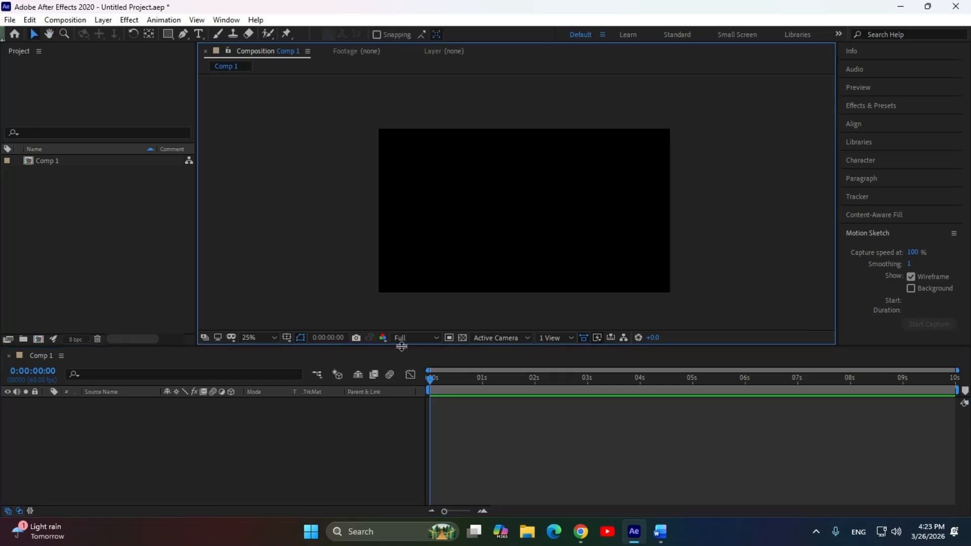
click(154, 500)
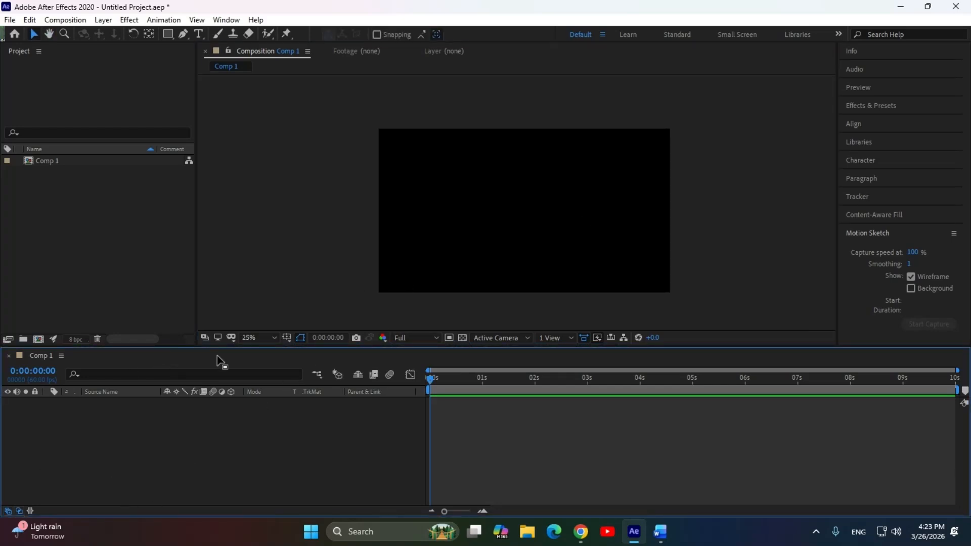
- Draw a large circle outward from its center with the Ellipse tool, near the middle of the composition
click(169, 34)
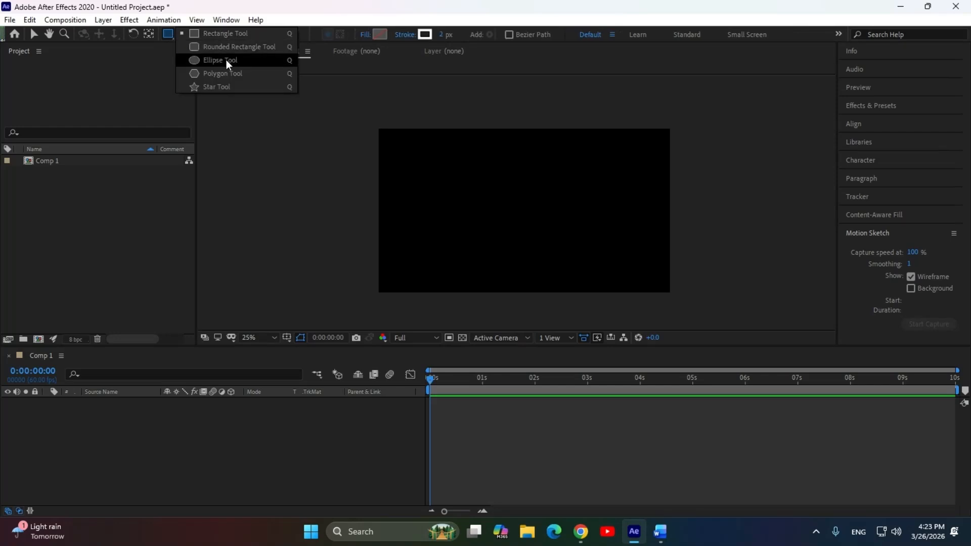
click(226, 60)
click(511, 192)
drag(511, 193, 568, 237)
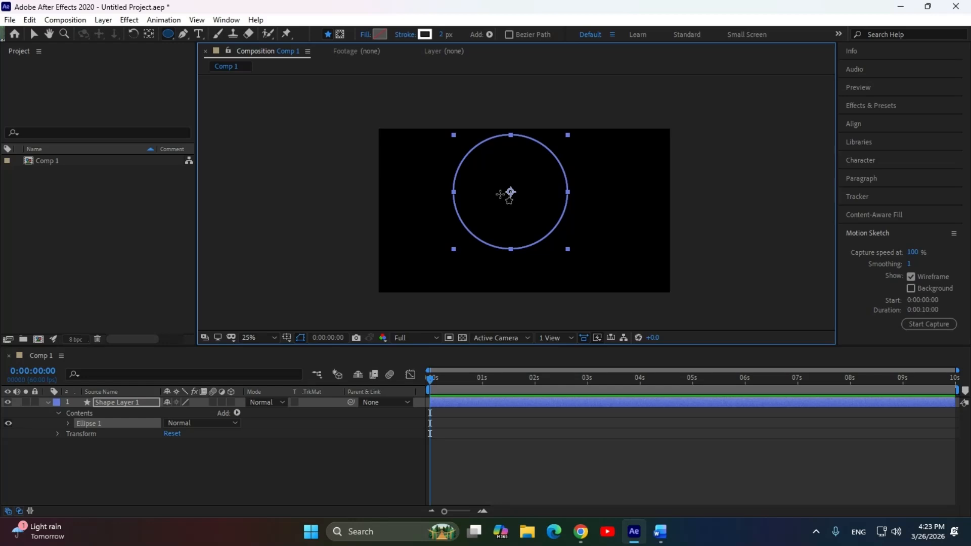
- Make sure Center Anchor Point in New Shape Layers is enabled in the General preferences
click(27, 20)
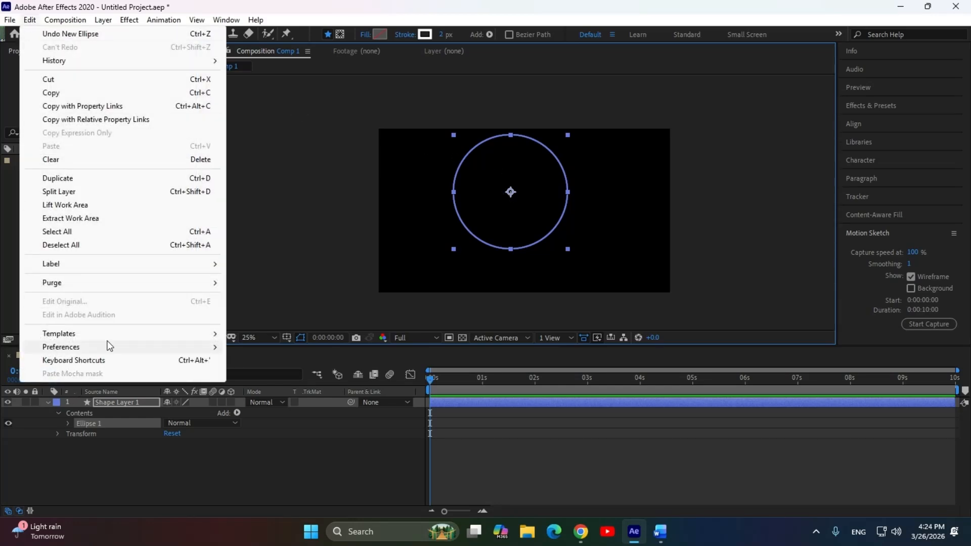
mouse_move(109, 346)
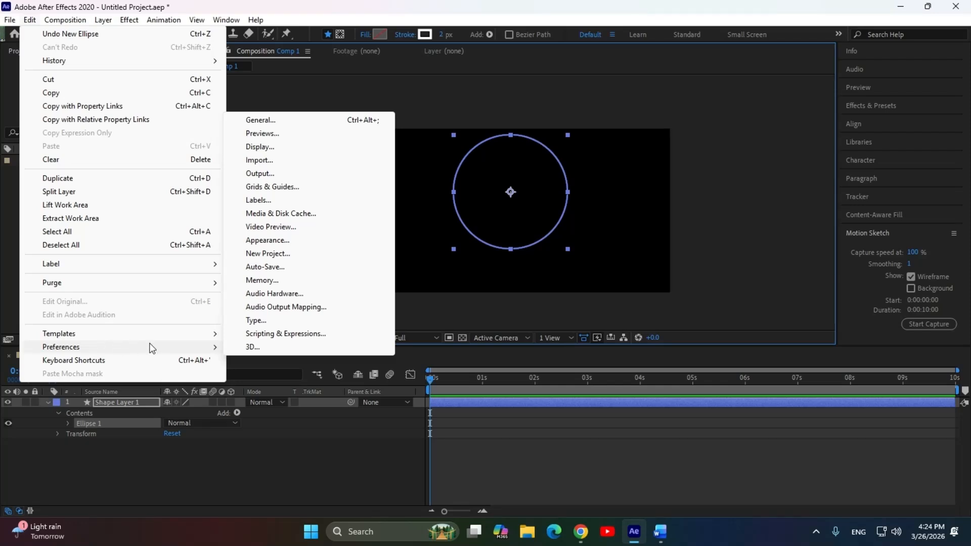
click(311, 120)
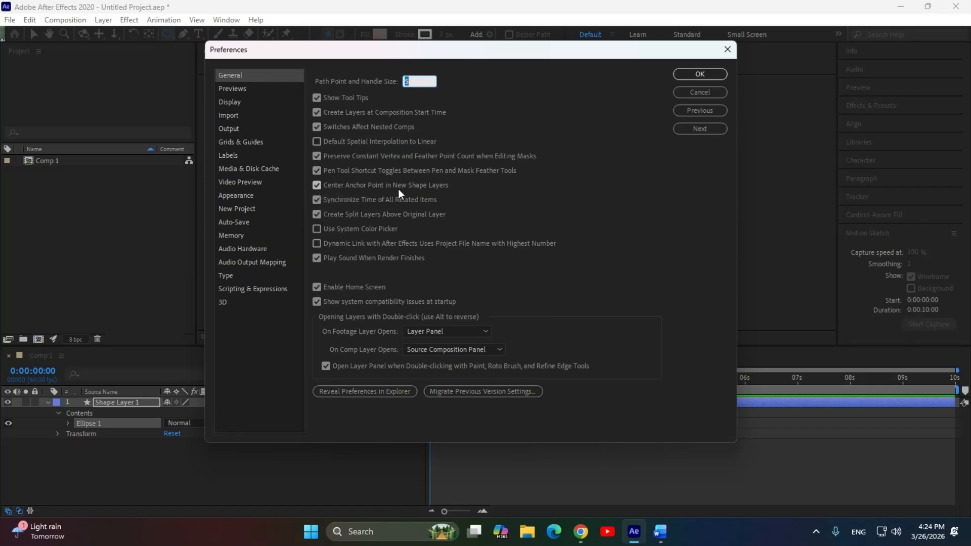
click(316, 185)
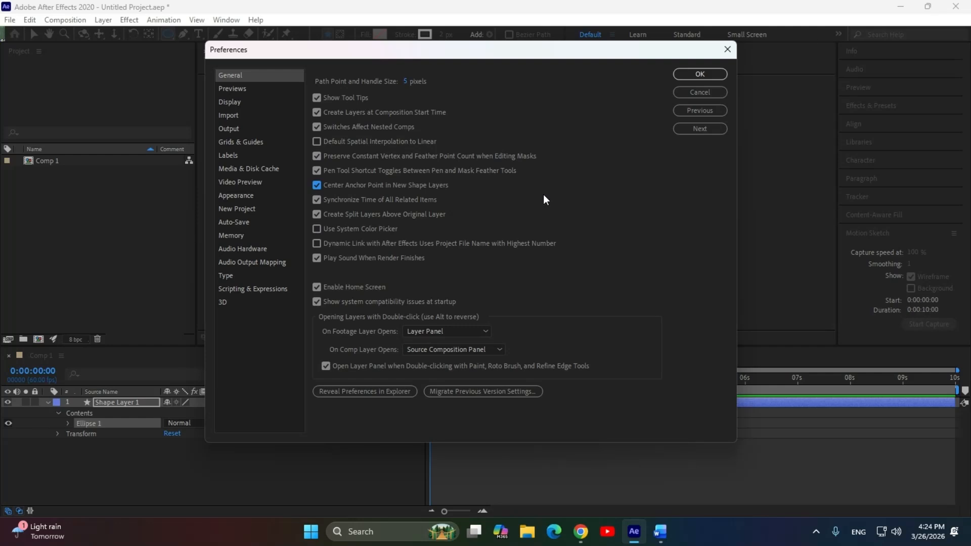
click(691, 75)
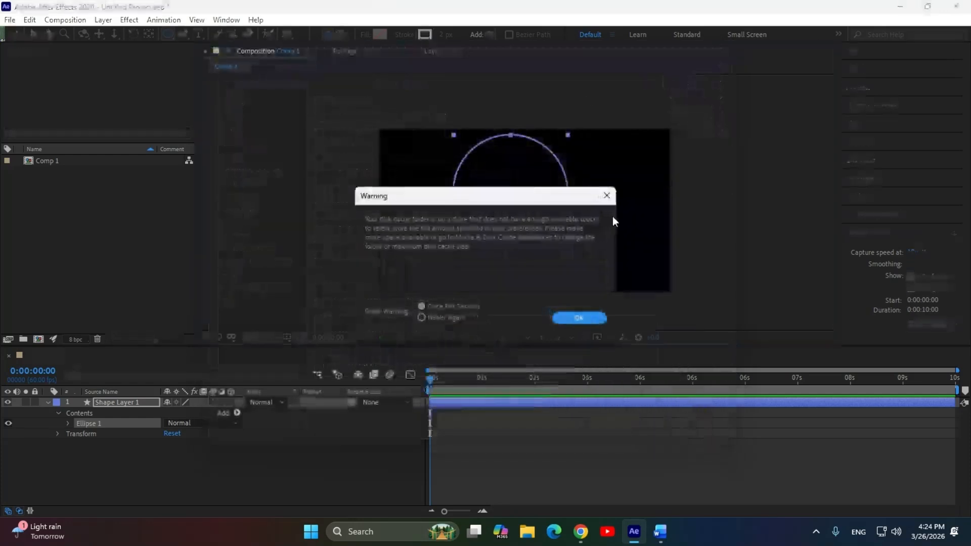
click(585, 317)
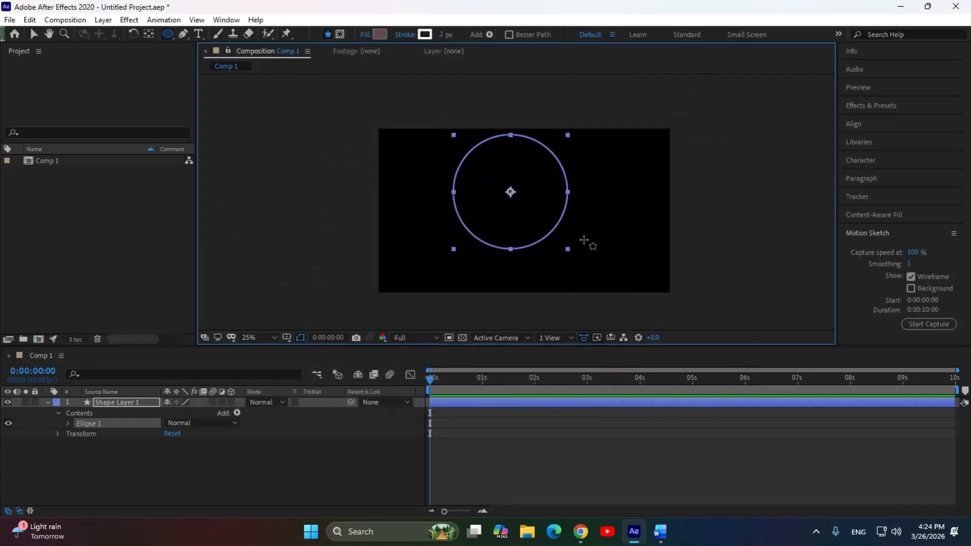
- Replace the circle with a smaller one near the composition's center and set its stroke width to 24 px
key(Delete)
mouse_move(518, 206)
mouse_down()
mouse_move(562, 247)
mouse_move(549, 224)
mouse_up()
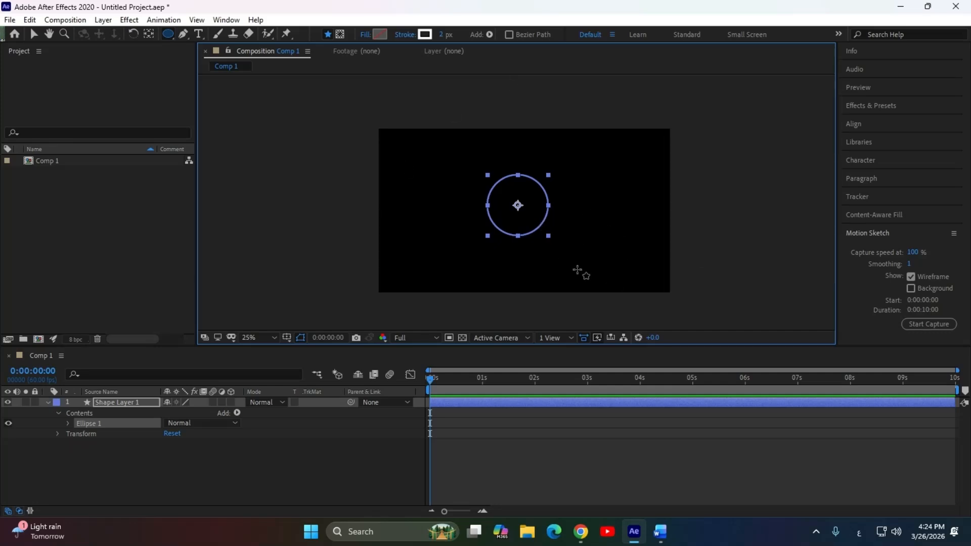
mouse_move(441, 37)
mouse_down()
mouse_move(461, 33)
mouse_move(450, 34)
mouse_up()
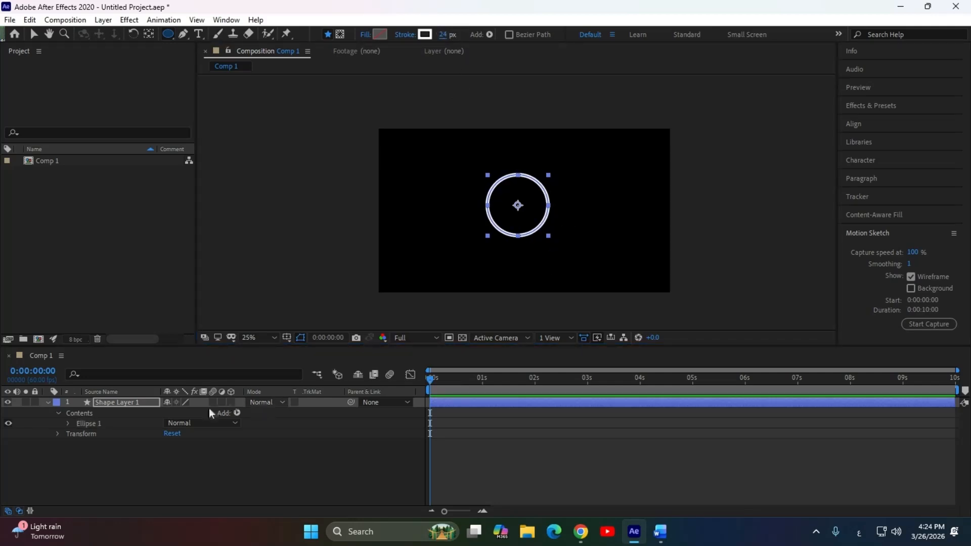
- Scale the circle's shape layer to 118% and reselect the circle with the Selection tool
key(s)
mouse_move(192, 413)
mouse_down()
mouse_move(221, 415)
mouse_move(207, 414)
mouse_up()
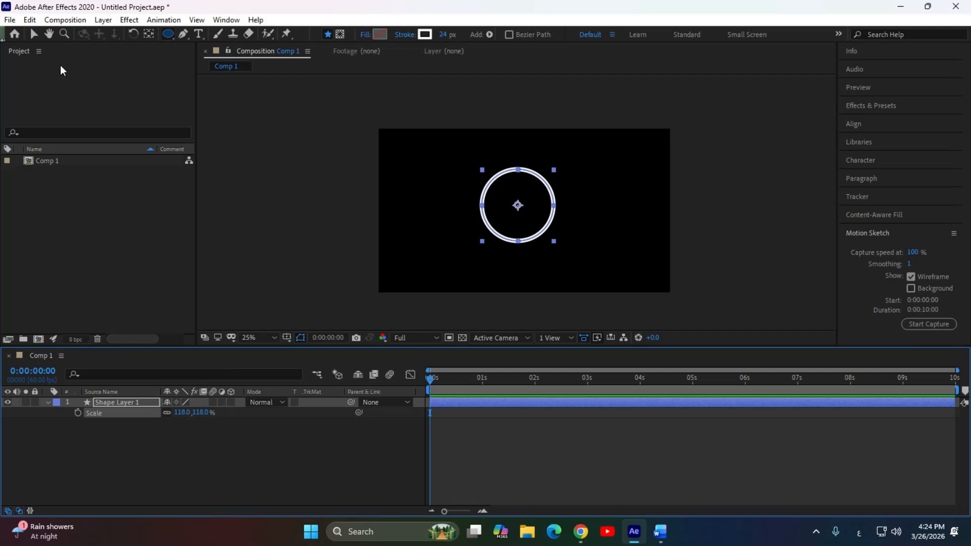
click(33, 33)
click(429, 259)
drag(405, 138, 566, 247)
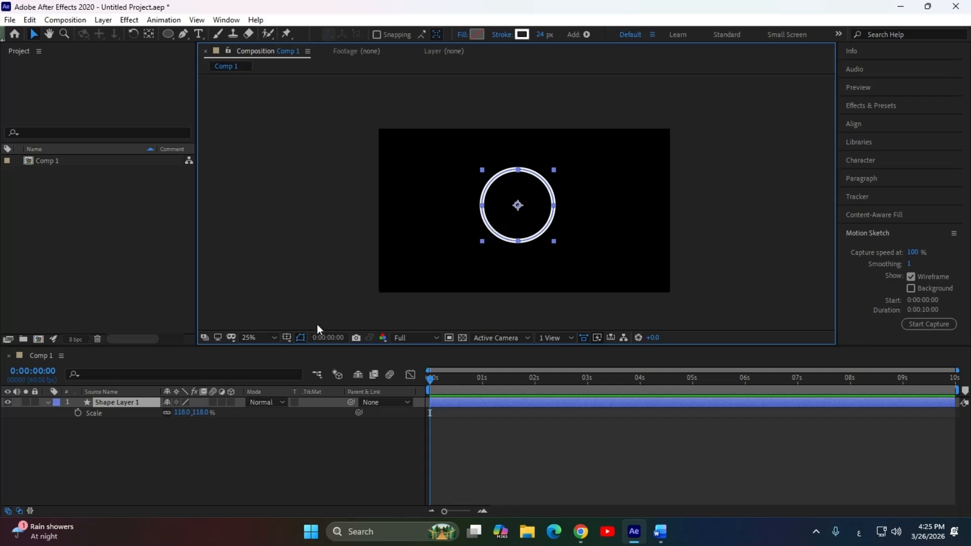
click(47, 402)
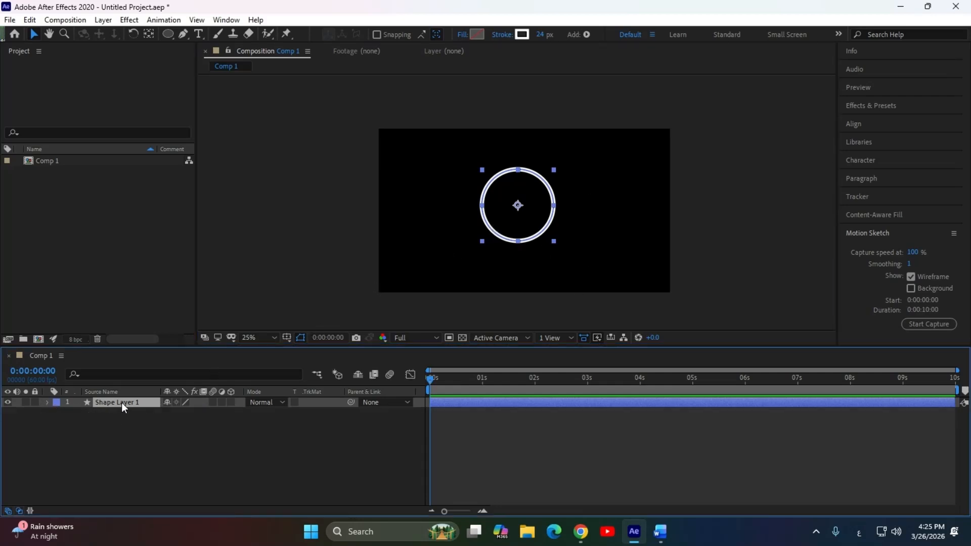
key(s)
key(s)
key(p)
key(p)
- Add Trim Paths to the circle's shape layer and expand its properties
click(47, 403)
click(237, 414)
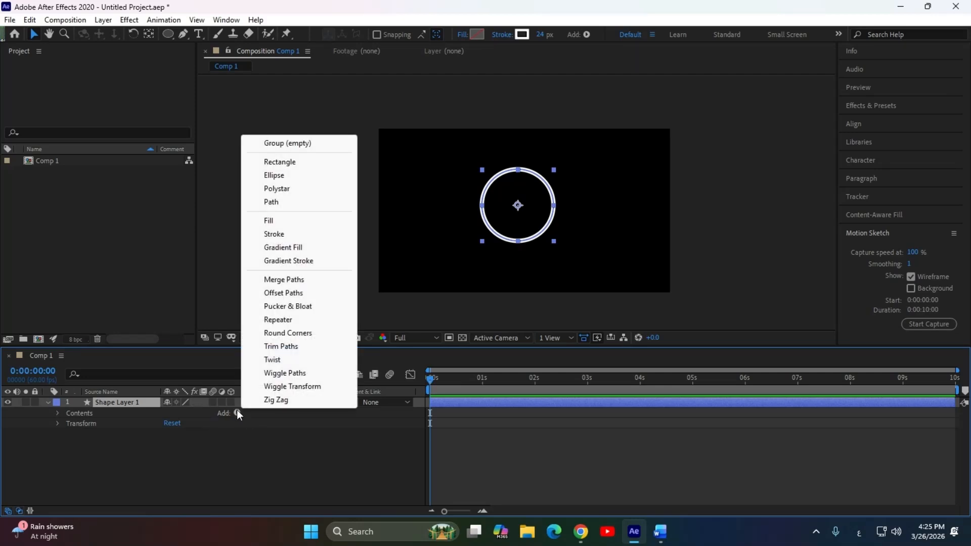
click(297, 348)
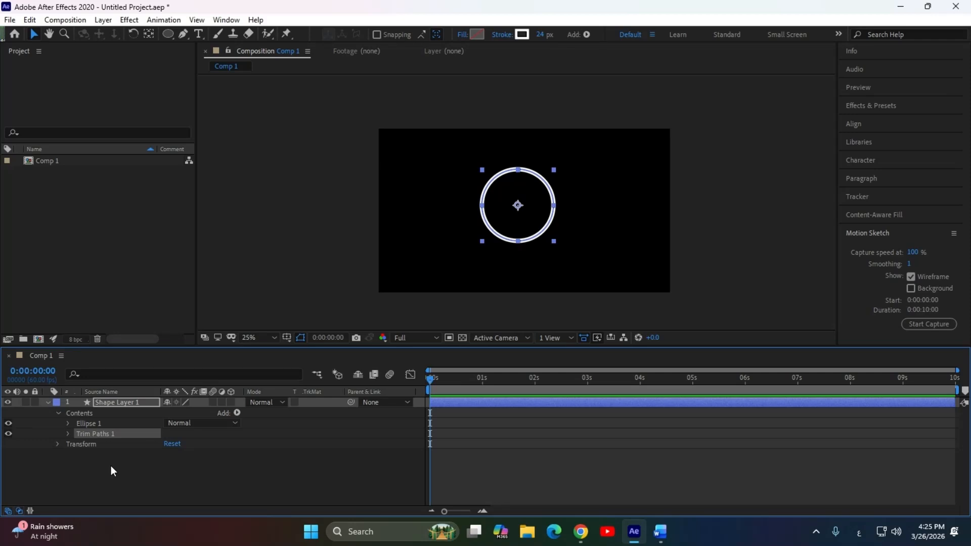
click(69, 433)
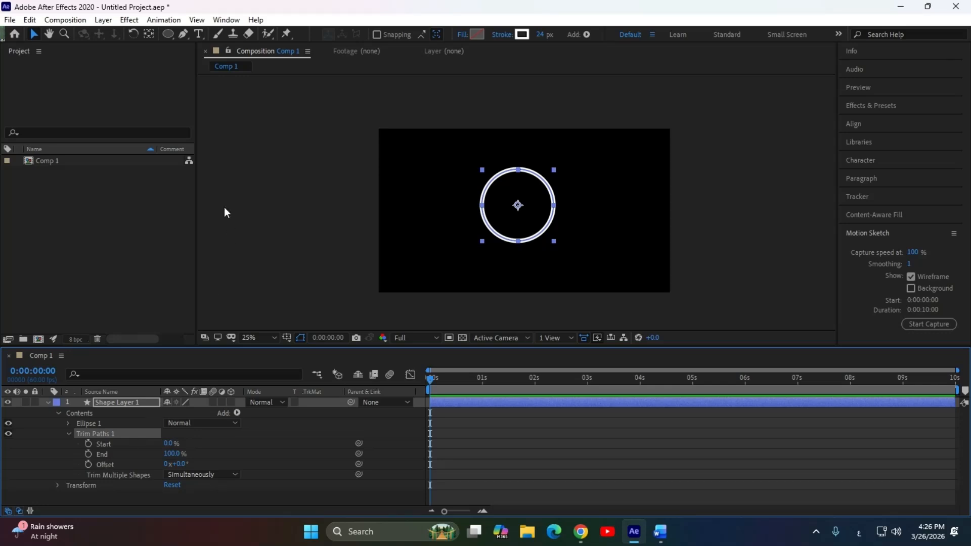
- Set the Trim Paths End to 0% and add keyframes for Start and End at 0 seconds
mouse_move(169, 448)
mouse_down()
mouse_move(230, 444)
mouse_move(155, 445)
mouse_move(166, 454)
mouse_move(152, 454)
mouse_move(197, 459)
mouse_move(126, 463)
mouse_up()
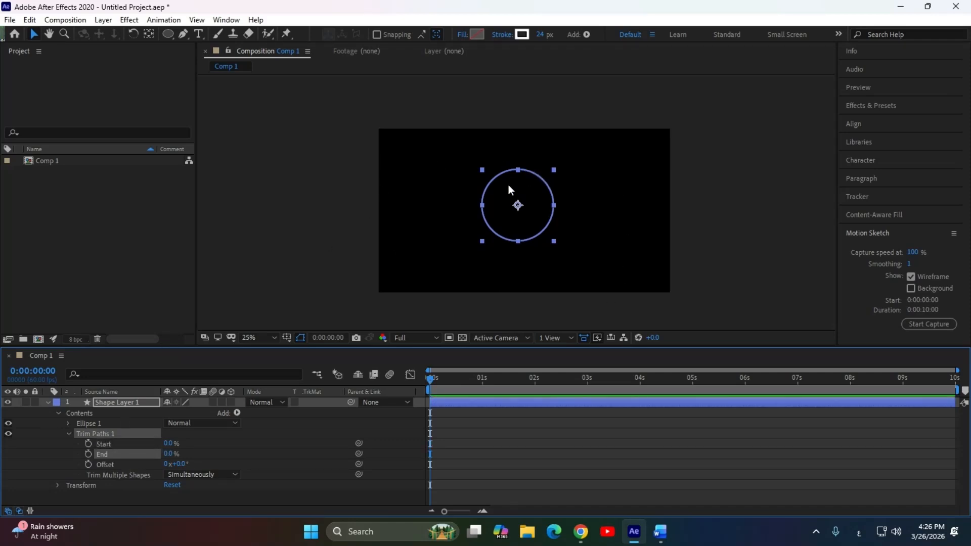
click(88, 444)
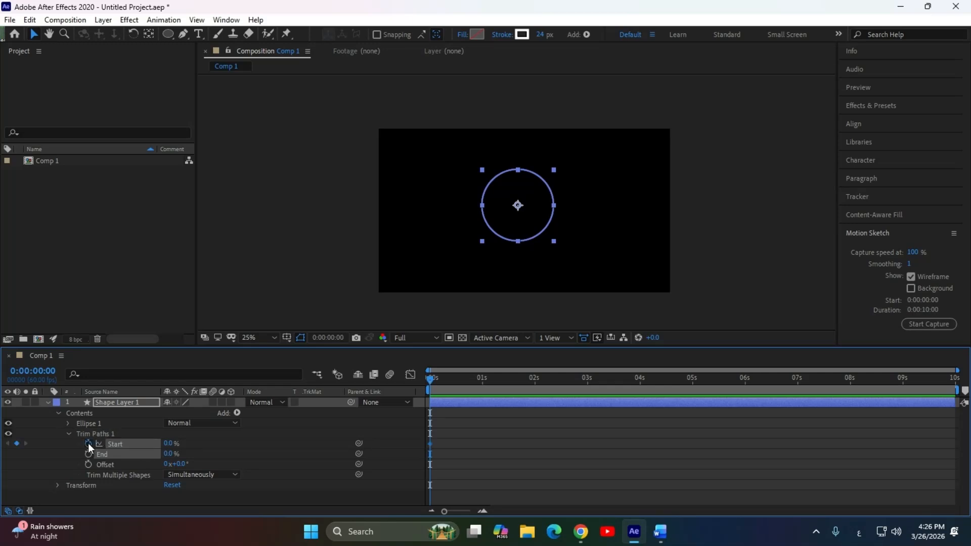
click(89, 454)
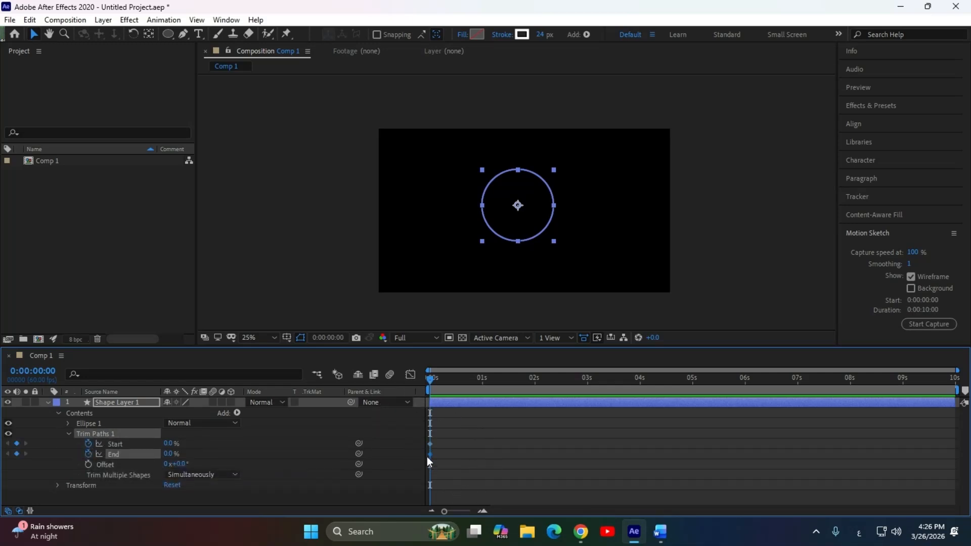
- Keyframe the Trim Paths End at 100% at the 1-second mark
drag(431, 377, 483, 379)
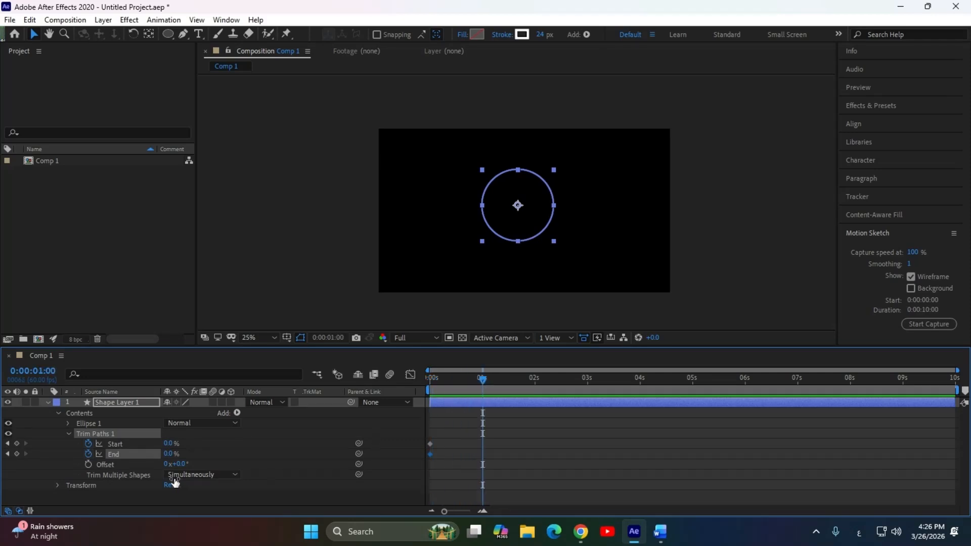
click(168, 454)
text(100)
key(Return)
- Preview the circle's drawing animation twice from the start of the timeline
drag(486, 384, 430, 384)
click(244, 226)
key(space)
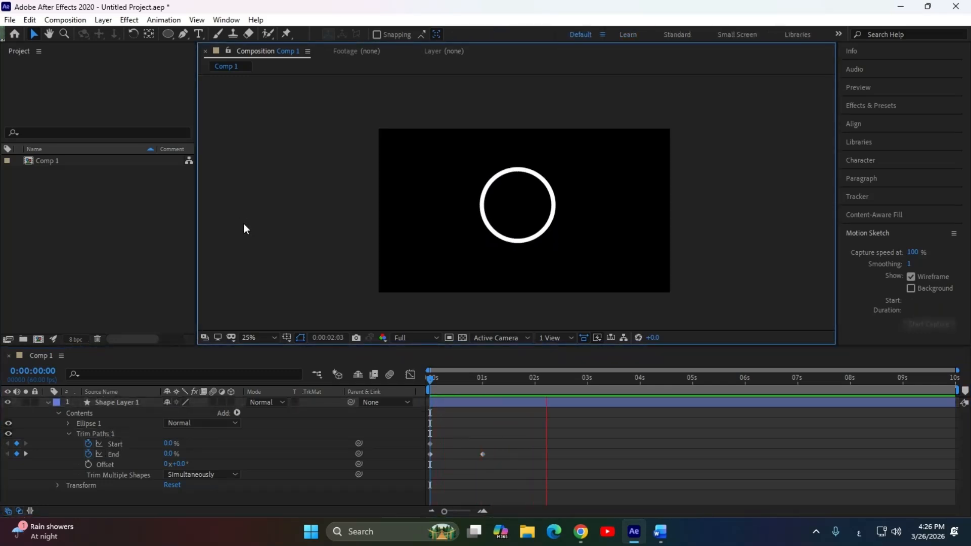
key(space)
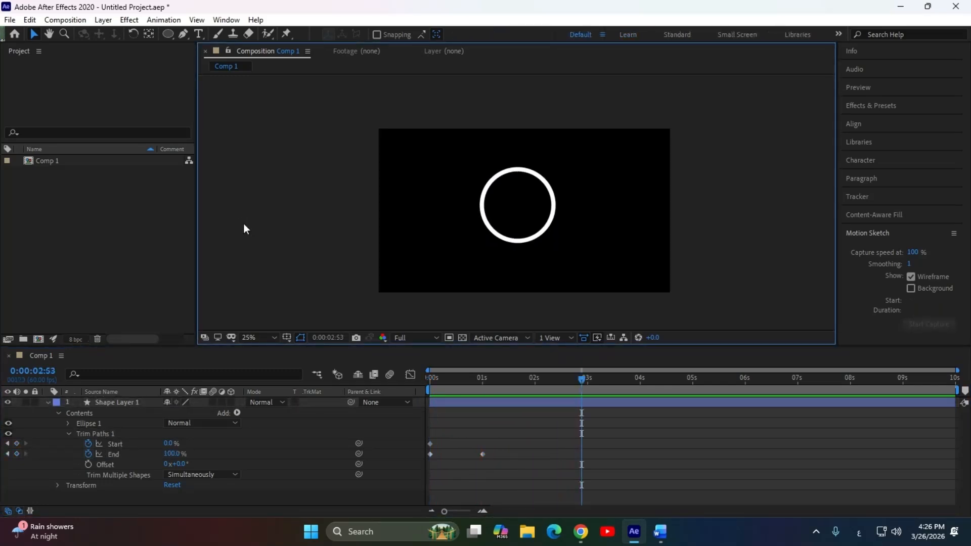
drag(566, 380, 404, 385)
key(space)
key(space)
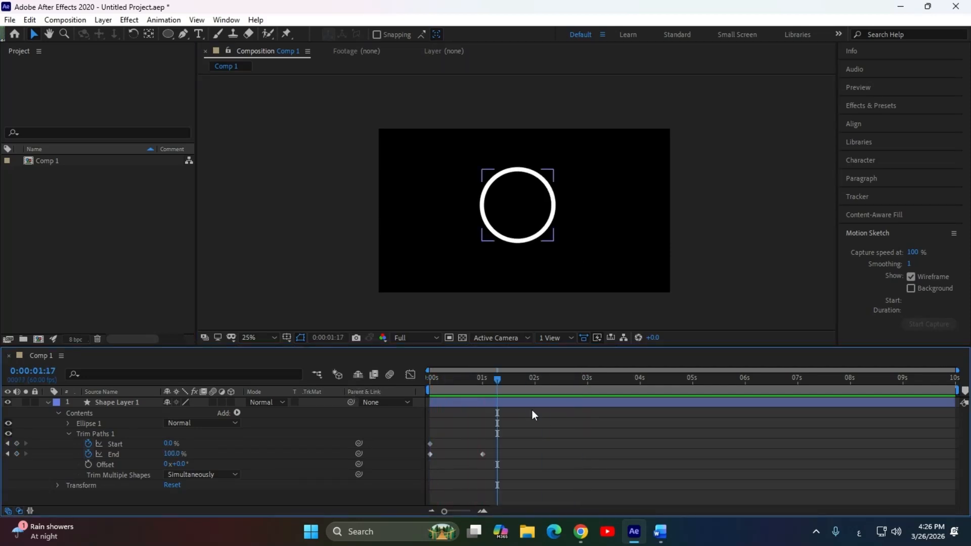
- Apply Easy Ease to all the Trim Paths Start and End keyframes and preview the animation from the start
drag(571, 435, 396, 477)
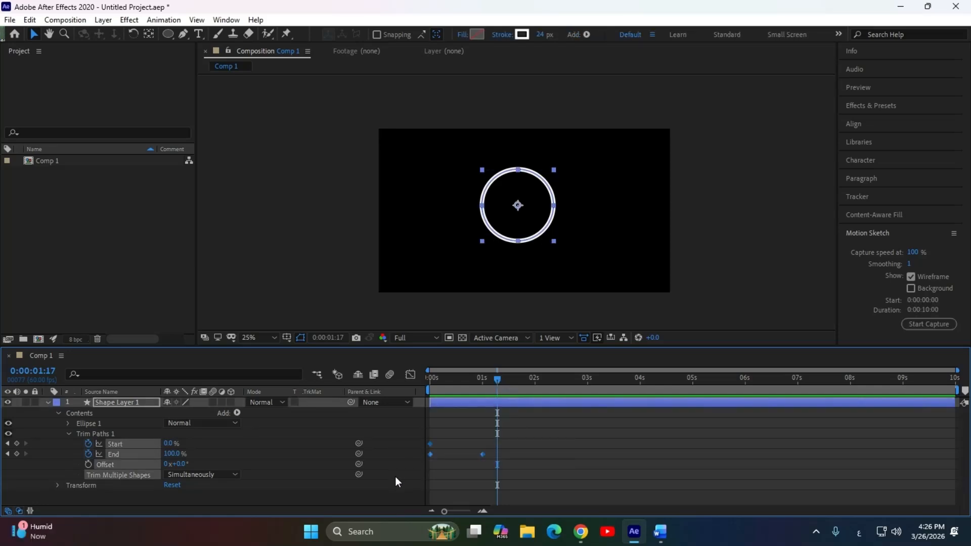
key(F9)
drag(496, 371, 430, 378)
key(space)
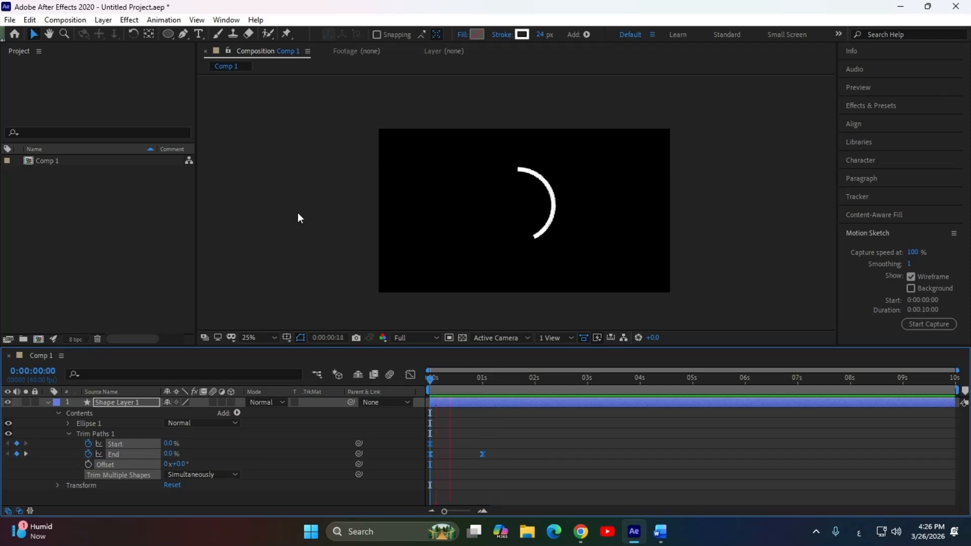
key(space)
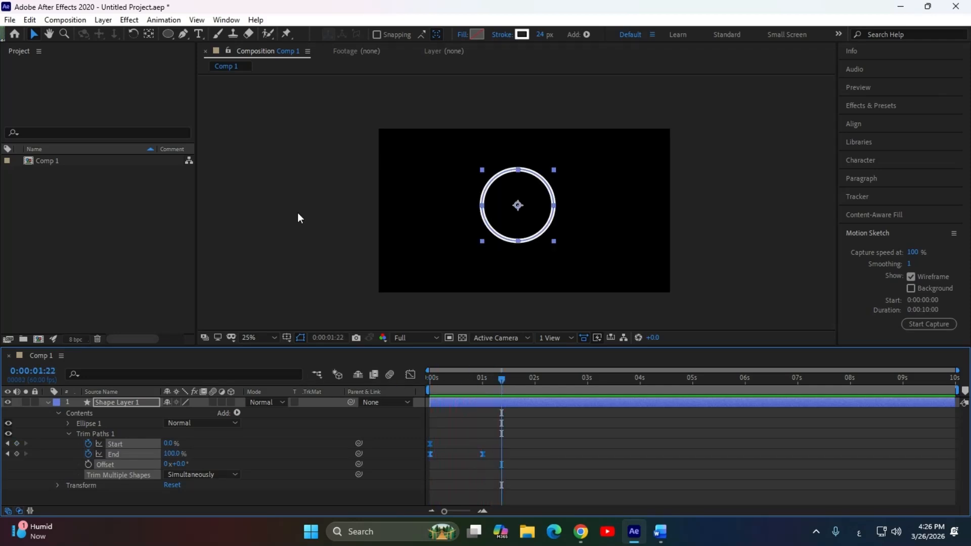
- Preview the eased circle animation from the start of the timeline and clear the property selection
drag(508, 381, 356, 381)
key(space)
key(space)
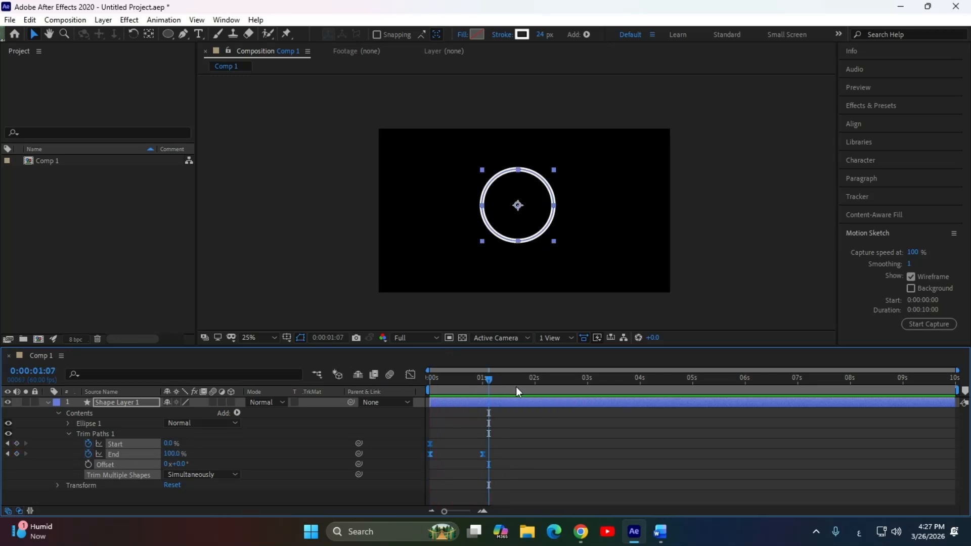
drag(487, 386, 424, 384)
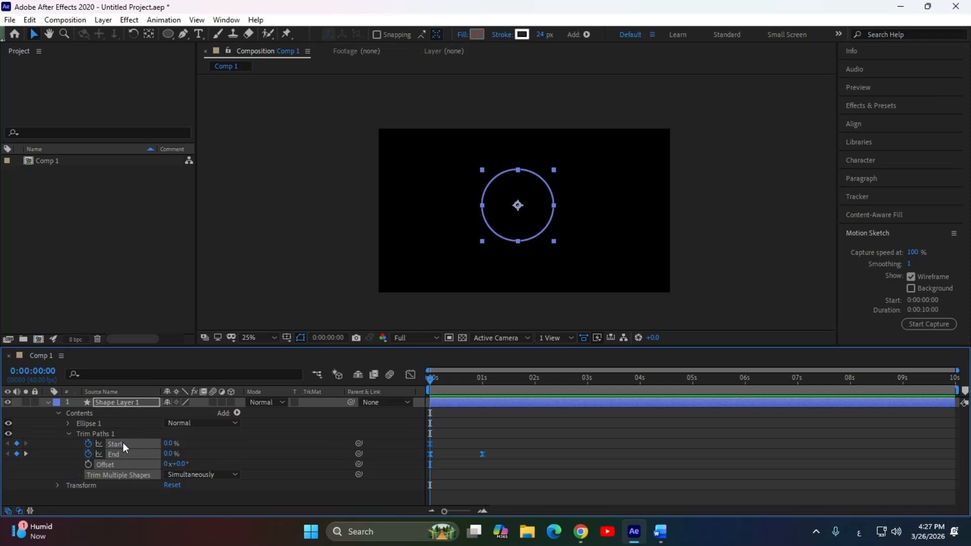
click(137, 495)
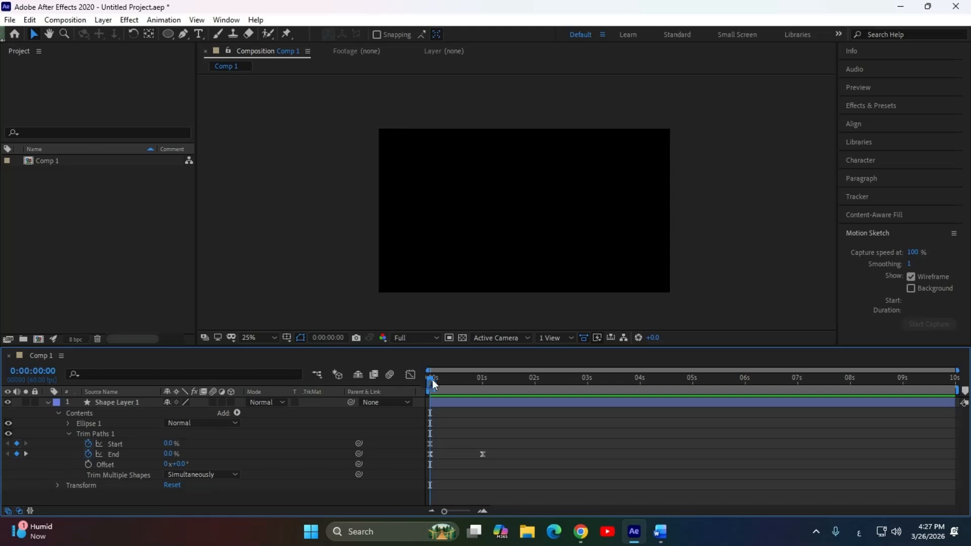
- Keyframe the Trim Paths Start at 78% at 0:00:00:26 and preview the animation from the start
drag(430, 379, 454, 379)
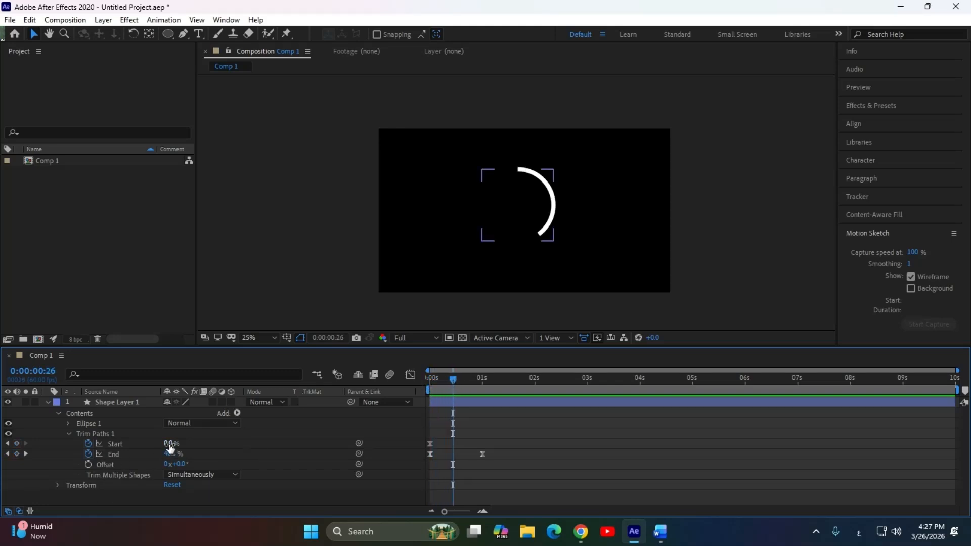
mouse_move(170, 445)
mouse_down()
mouse_move(223, 444)
mouse_move(214, 443)
mouse_up()
drag(453, 383, 317, 334)
key(space)
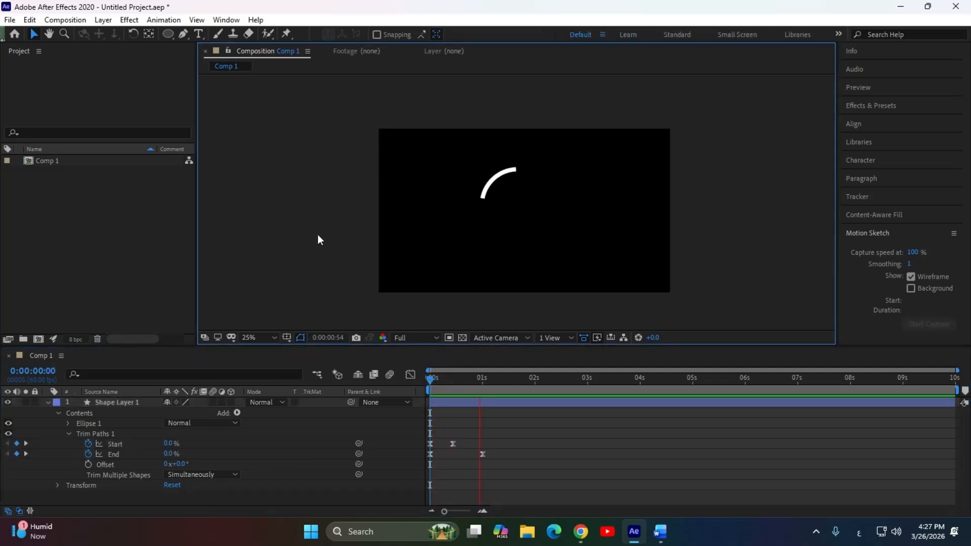
key(space)
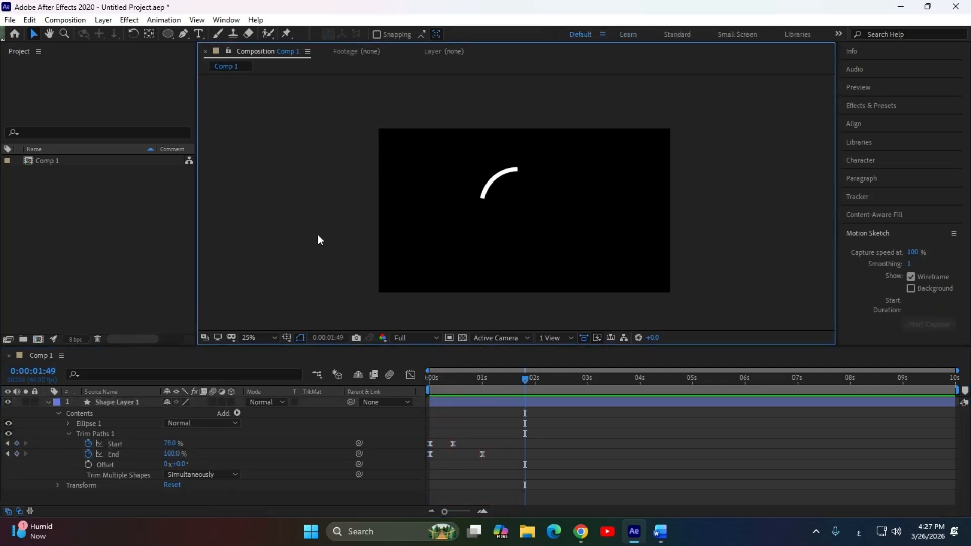
- Keyframe the Trim Paths Start at 100% at 0:00:01:18 and preview the animation twice from the start
mouse_move(518, 392)
mouse_down()
mouse_move(457, 389)
mouse_move(499, 383)
mouse_up()
drag(171, 445, 186, 446)
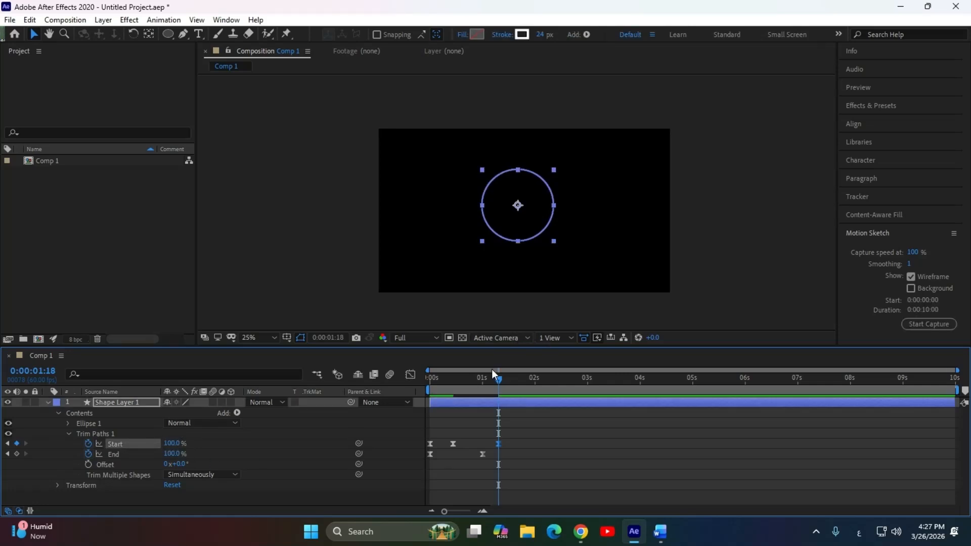
drag(494, 375, 430, 388)
key(space)
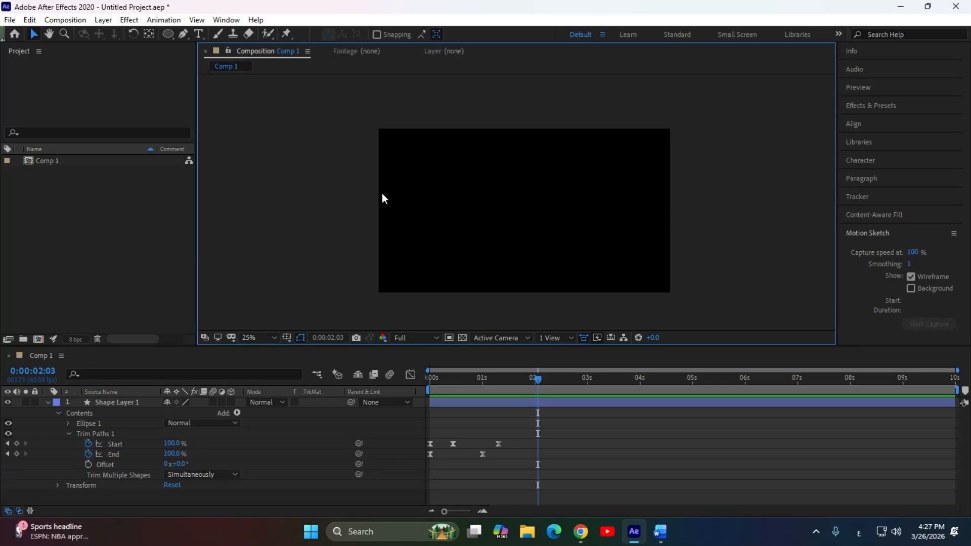
key(space)
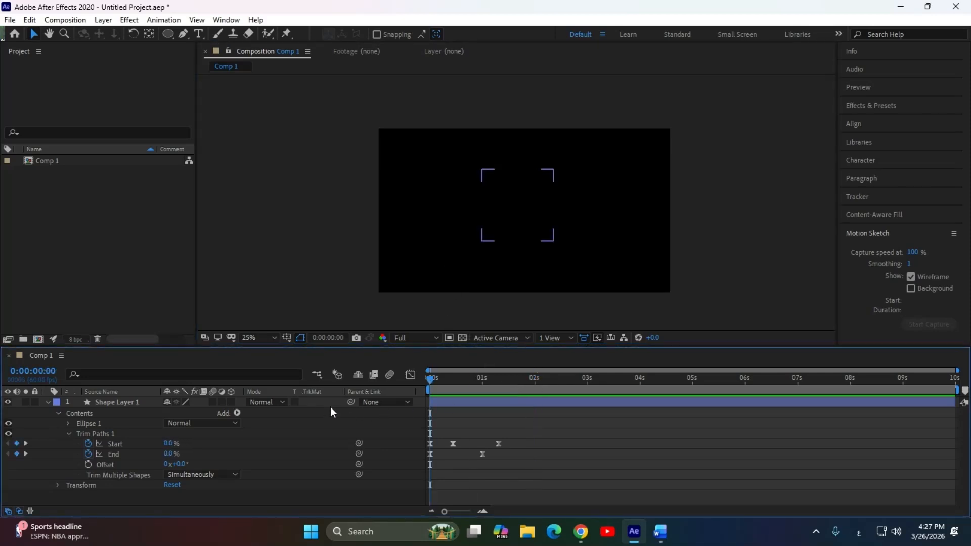
key(space)
drag(526, 379, 377, 383)
key(space)
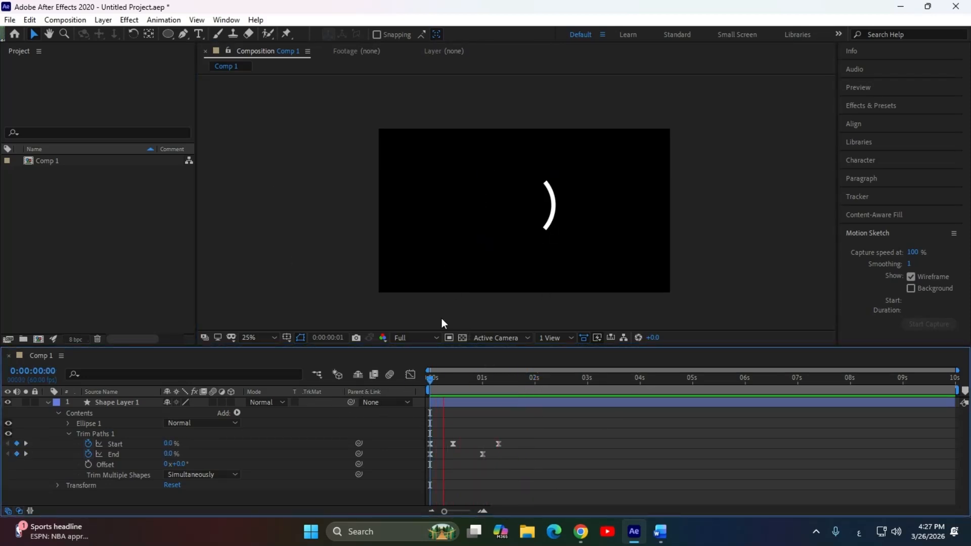
key(space)
- Try deleting all the Trim Paths Start keyframes and preview the animation from the start
drag(560, 427, 424, 447)
key(Delete)
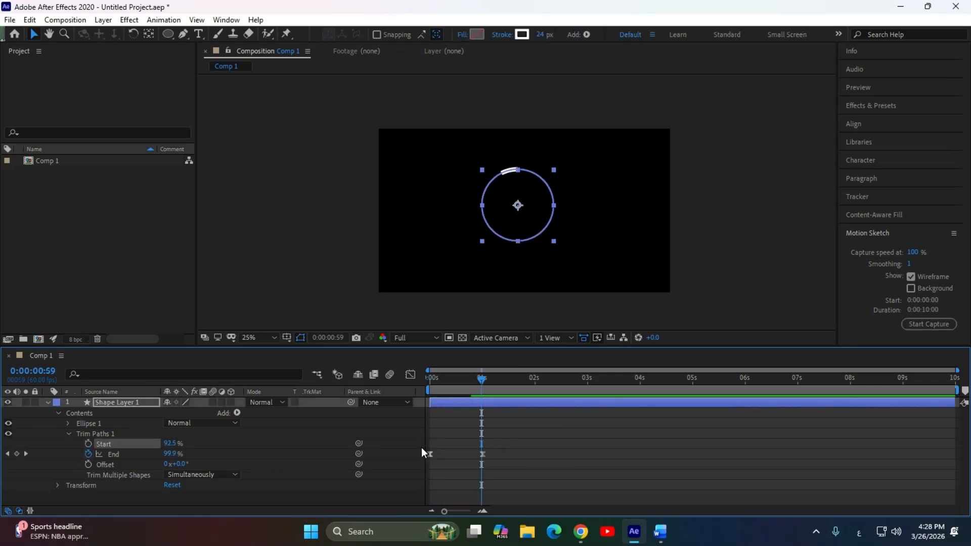
drag(484, 380, 409, 376)
click(242, 119)
key(space)
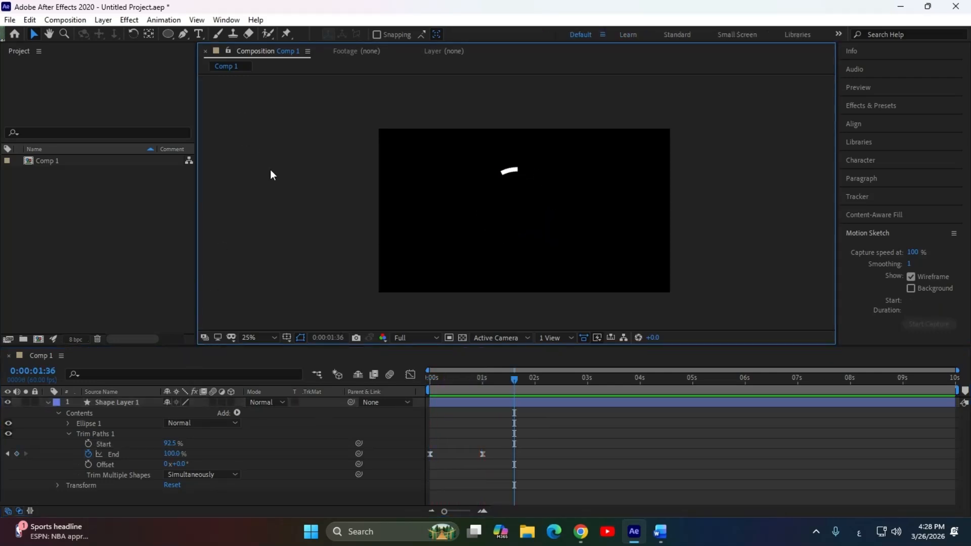
- Delete the Trim Paths Start keyframe at 0:00:01:18 and preview the circle animation
click(637, 403)
mouse_move(548, 431)
mouse_down()
mouse_move(505, 457)
mouse_move(445, 452)
mouse_move(515, 445)
mouse_move(495, 424)
mouse_up()
key(Delete)
click(459, 378)
key(space)
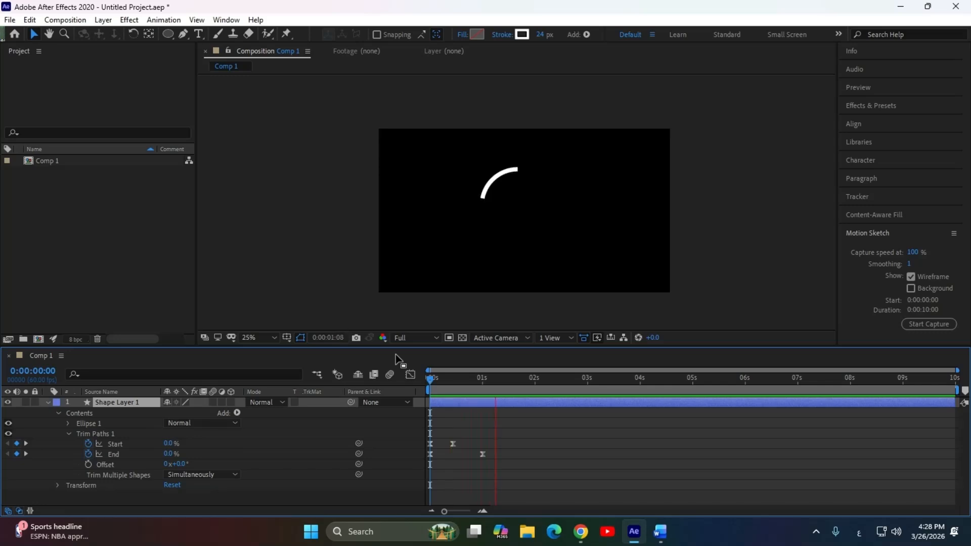
key(space)
- Delete the Trim Paths Start keyframe at 0:00:00:26 and preview the animation from the start
click(453, 444)
key(Delete)
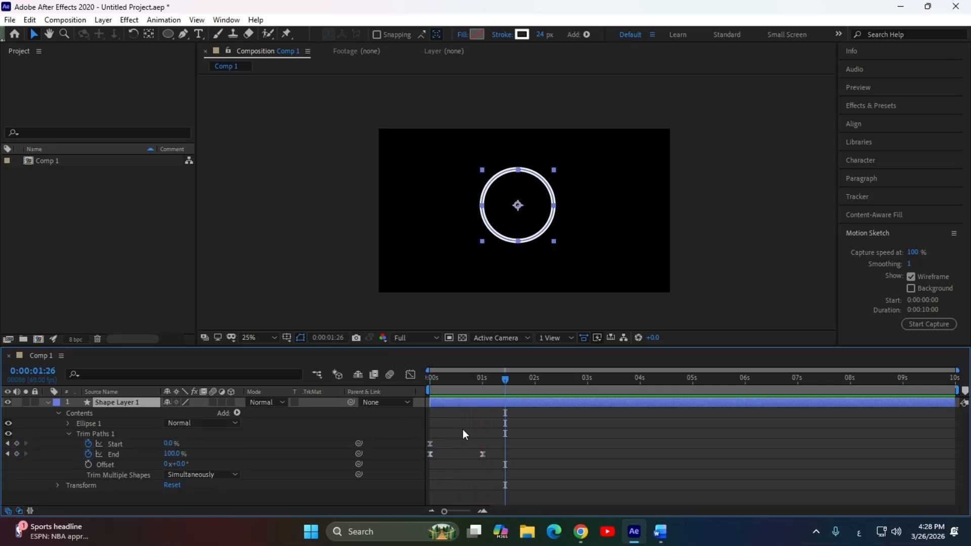
key(Home)
key(space)
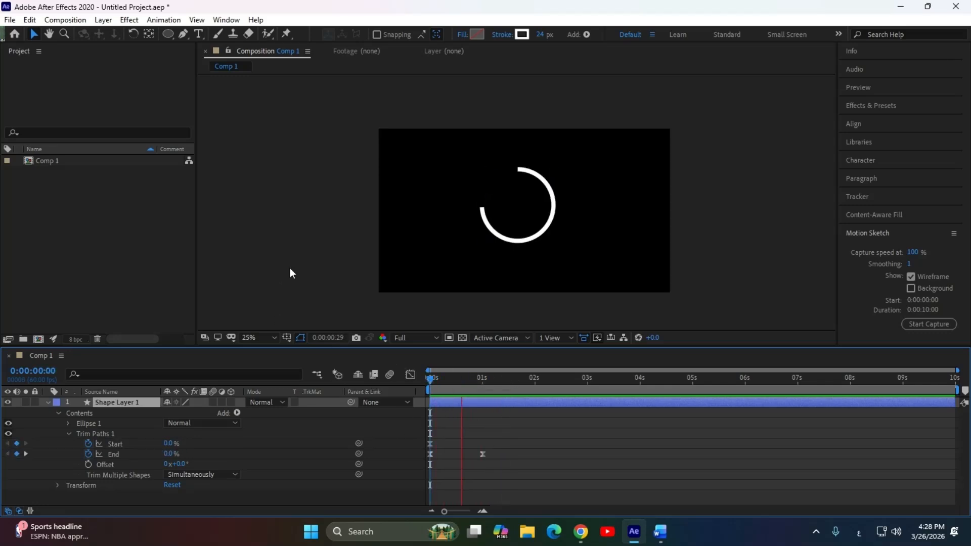
key(space)
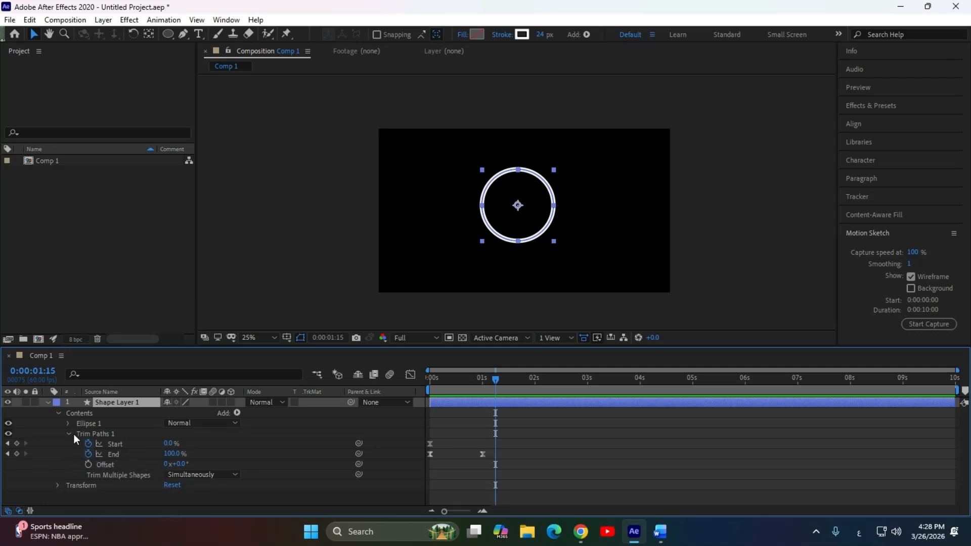
- Expand the shape layer's Transform, Ellipse 1 and Fill 1 properties and show the partly drawn circle at 0:00:00:50
click(57, 485)
scroll(90, 454, up, 3)
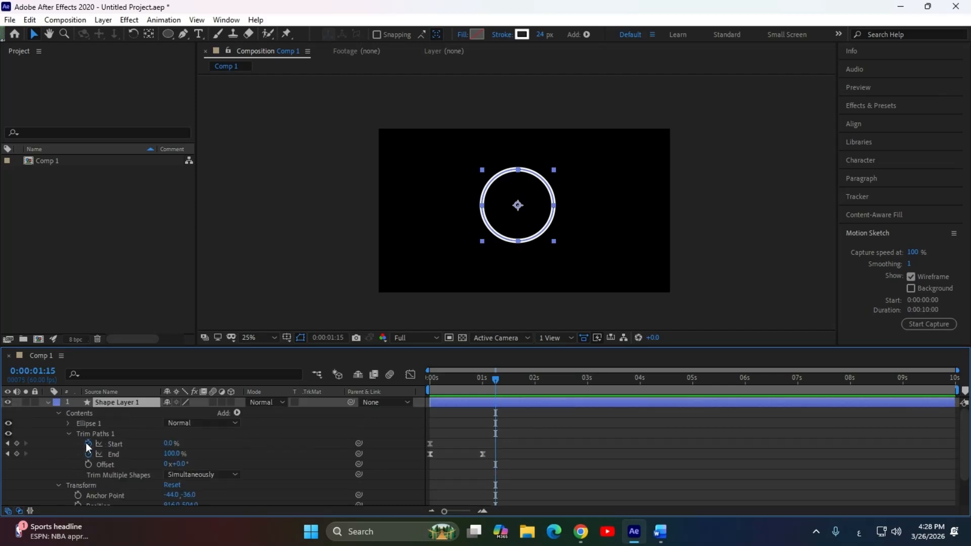
click(69, 423)
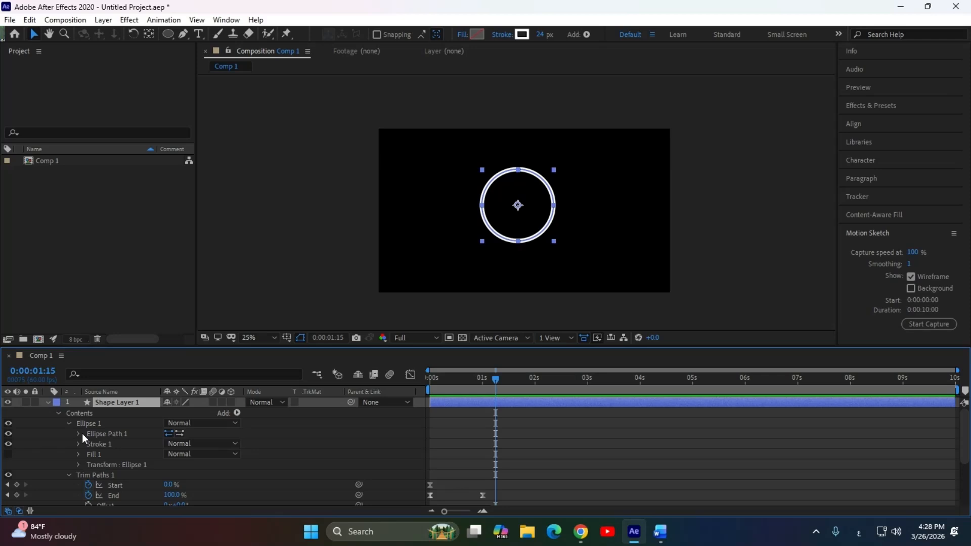
drag(494, 379, 471, 386)
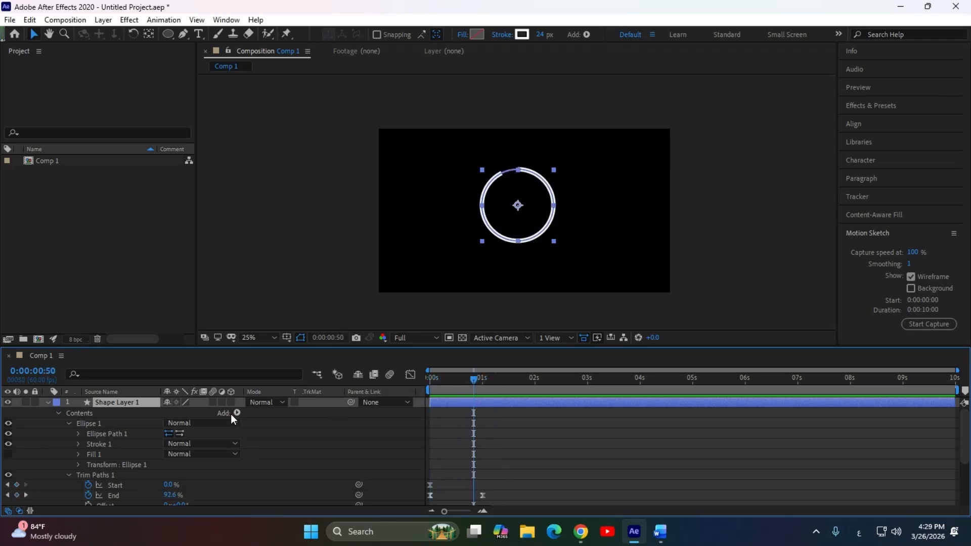
click(78, 454)
scroll(252, 464, down, 2)
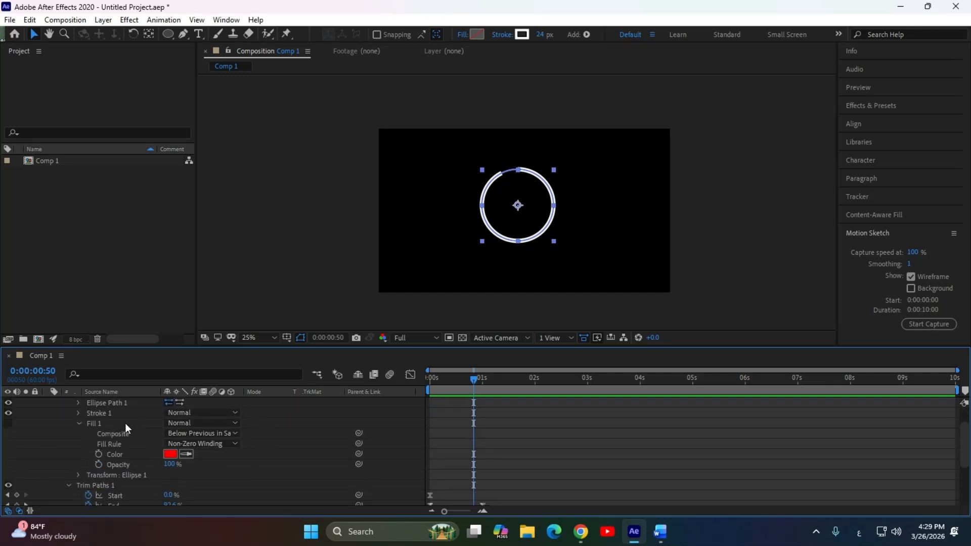
- Set the Line Cap of the circle's Stroke 1 to Round Cap
click(79, 414)
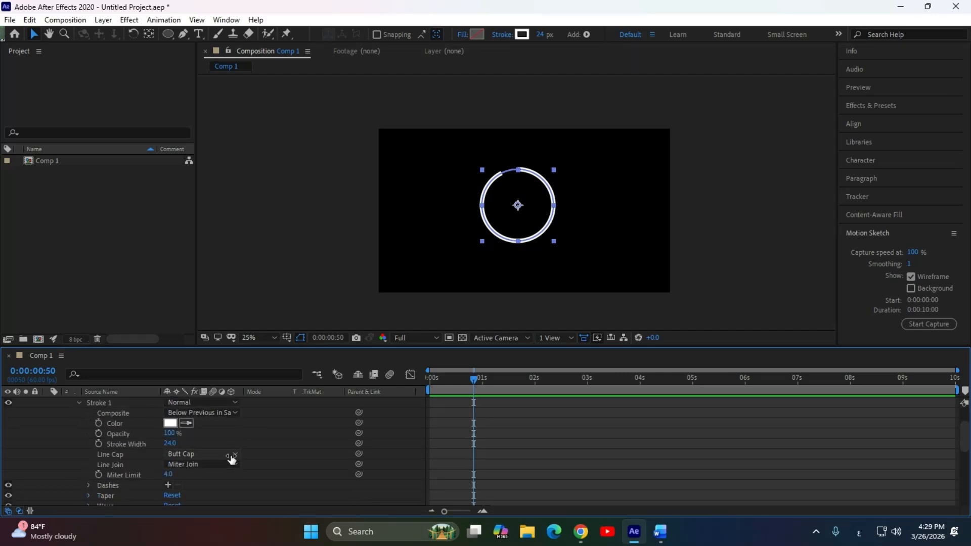
scroll(527, 180, up, 3)
drag(526, 148, 522, 241)
scroll(445, 173, up, 2)
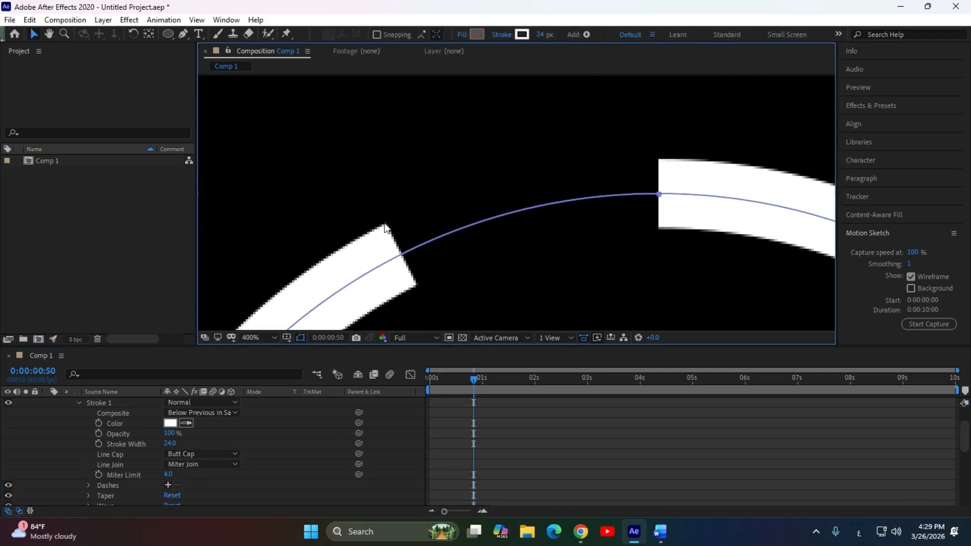
scroll(422, 261, down, 2)
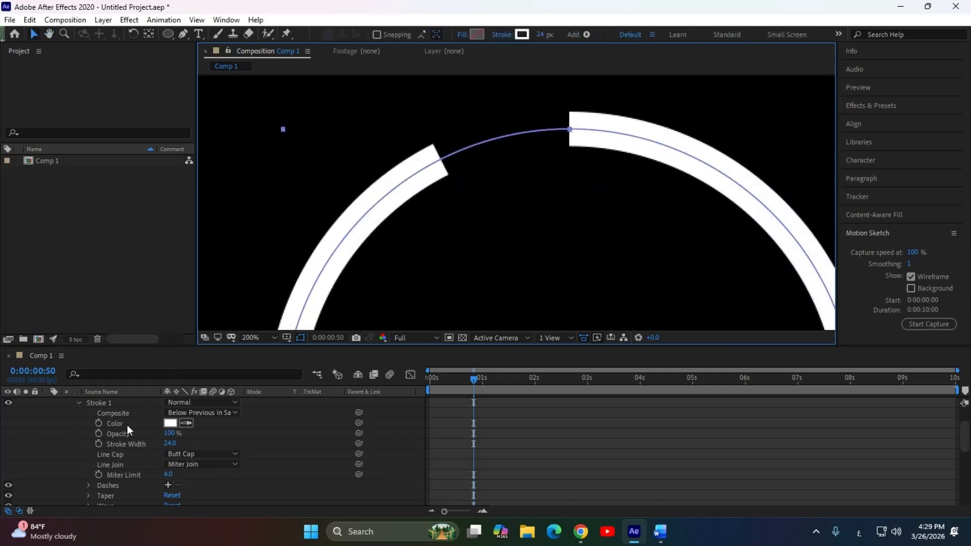
click(199, 455)
click(223, 482)
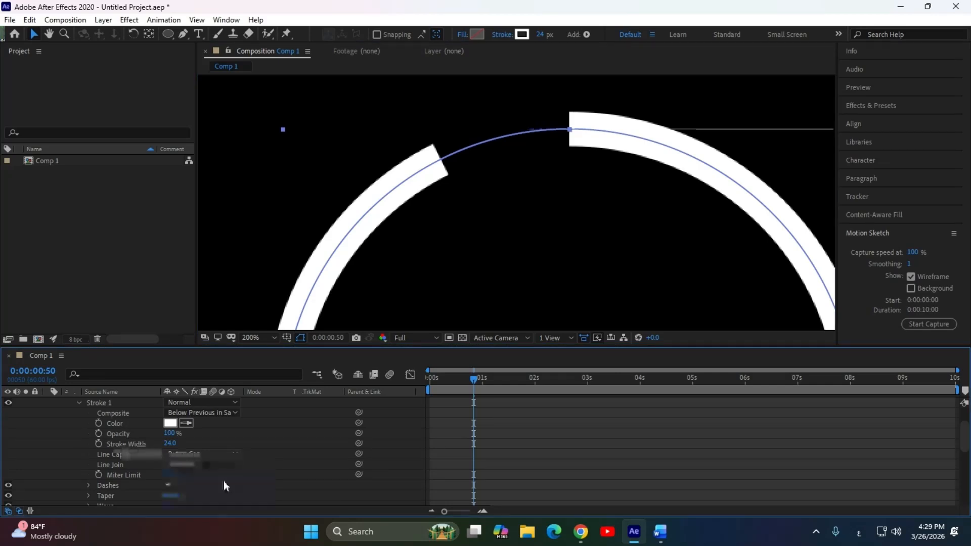
scroll(488, 160, down, 3)
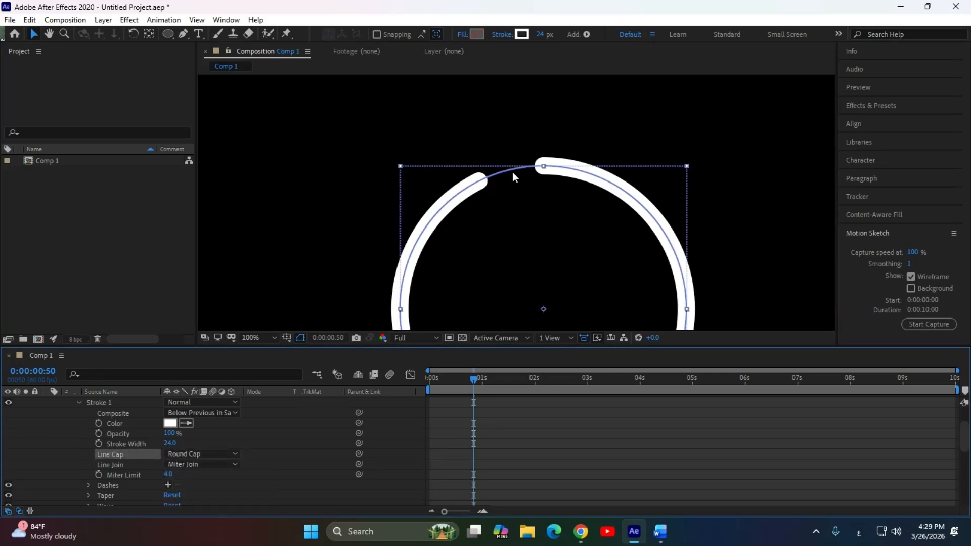
- Deselect the shape and preview the round-capped stroke animation twice from the start
click(273, 196)
drag(474, 381, 425, 382)
key(space)
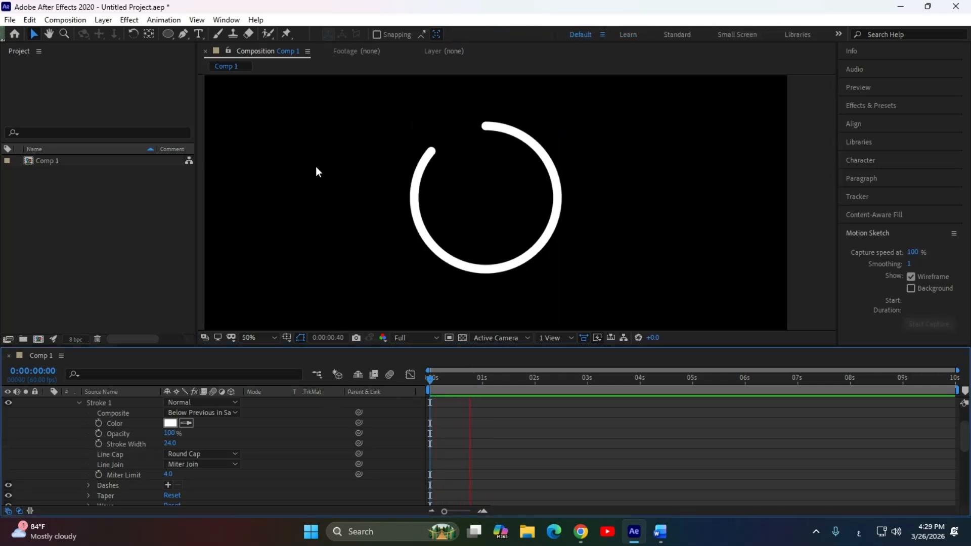
key(space)
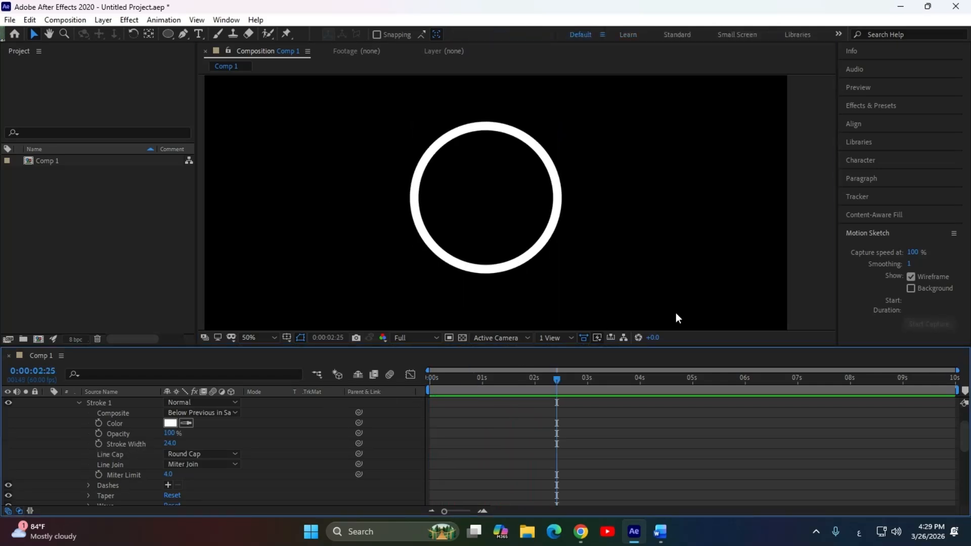
drag(557, 380, 430, 380)
key(space)
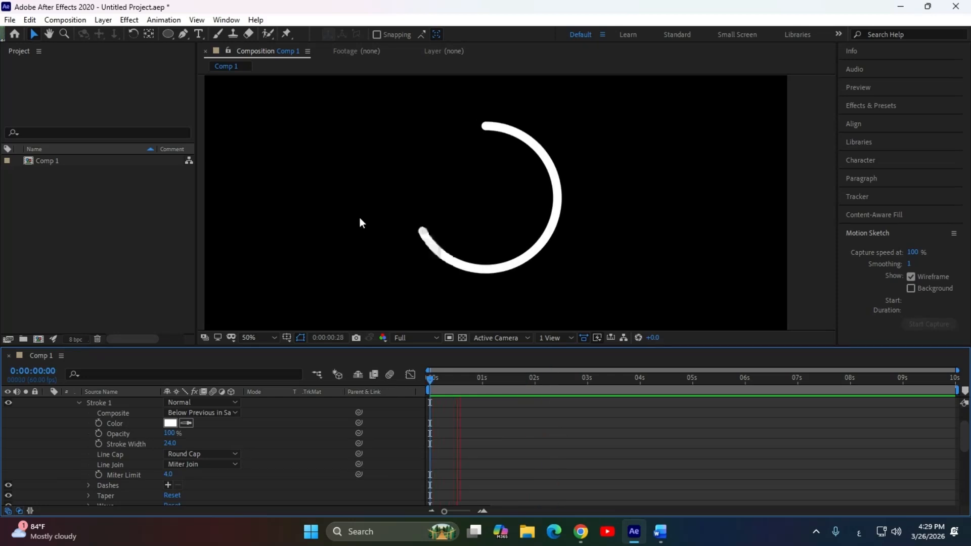
key(space)
- Add a dash to the circle's Stroke 1 at 0:00:00:26 and set its Dash value to 45
mouse_move(495, 379)
mouse_down()
mouse_move(423, 381)
mouse_move(453, 381)
mouse_up()
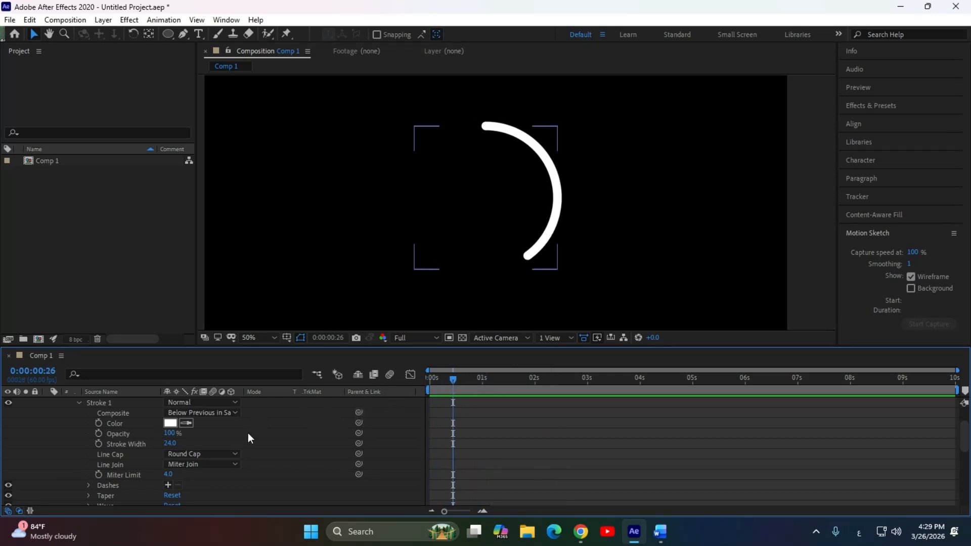
scroll(249, 433, down, 1)
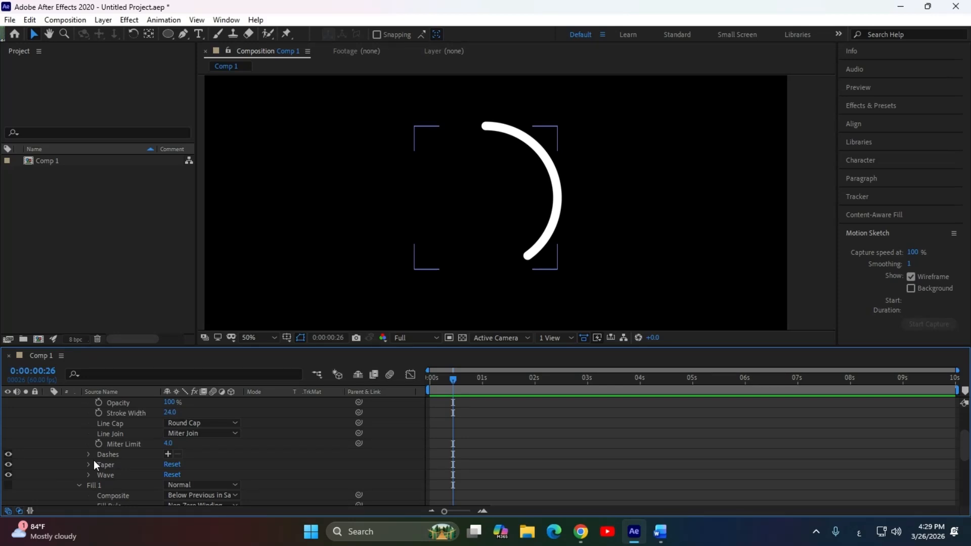
click(168, 454)
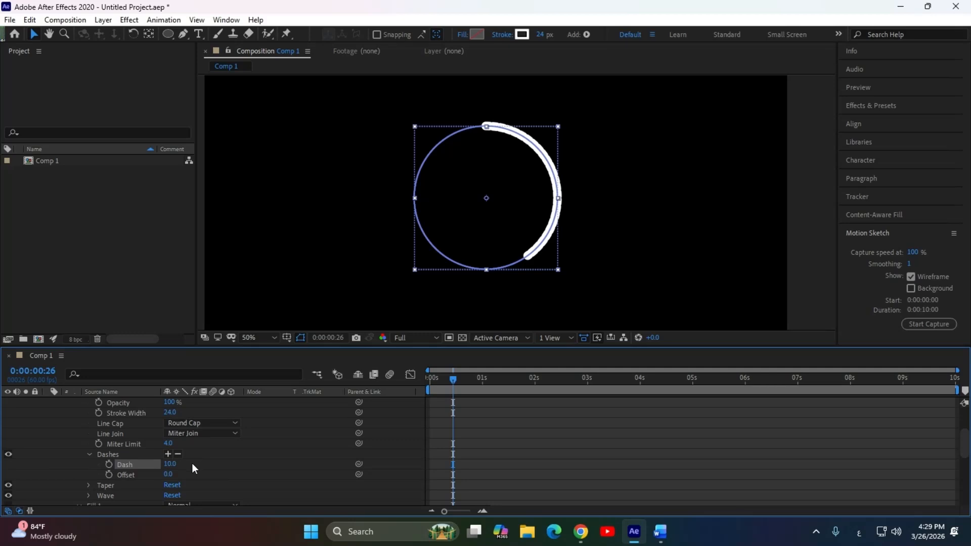
drag(169, 468, 194, 467)
- Preview the dashed circle's drawing animation several times from the start of the timeline
drag(451, 378, 422, 376)
click(241, 194)
key(space)
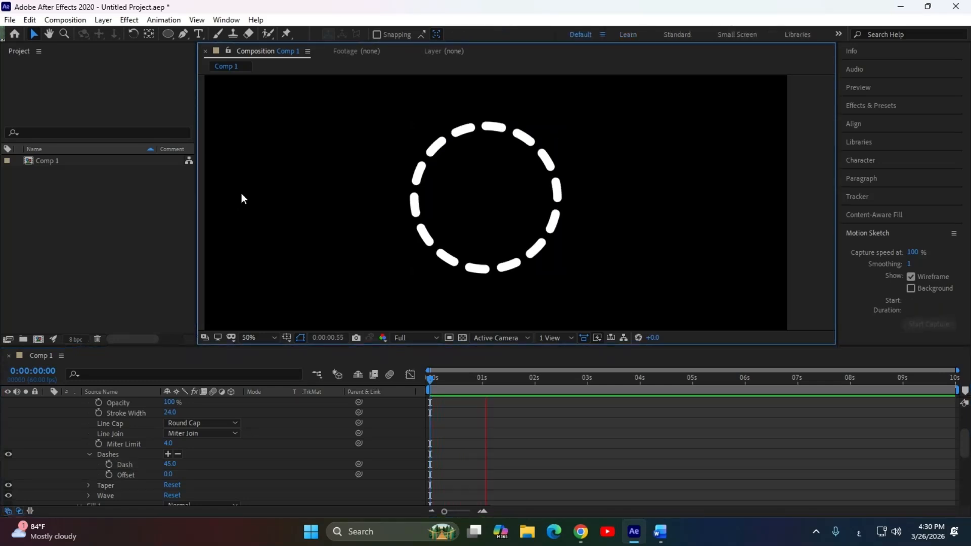
drag(588, 377, 482, 380)
key(space)
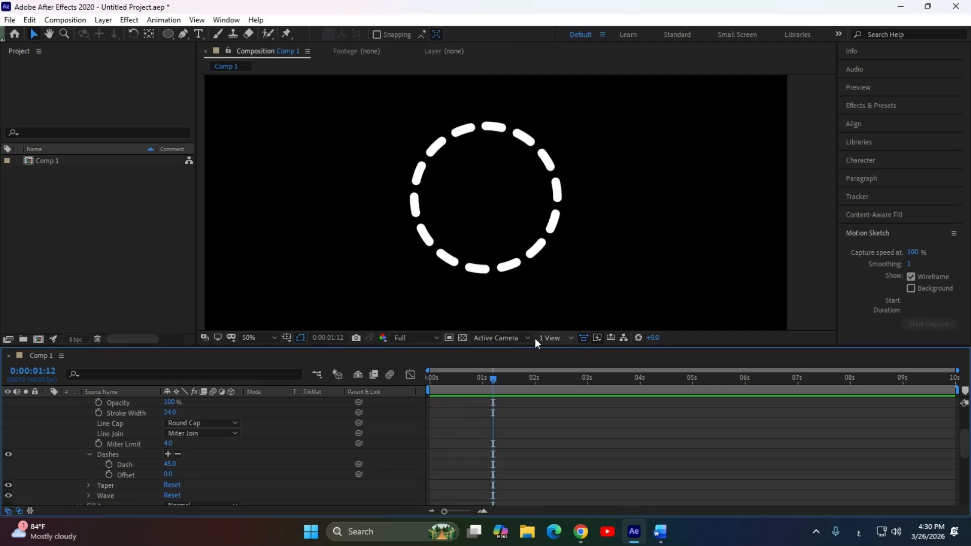
drag(494, 376, 435, 385)
key(space)
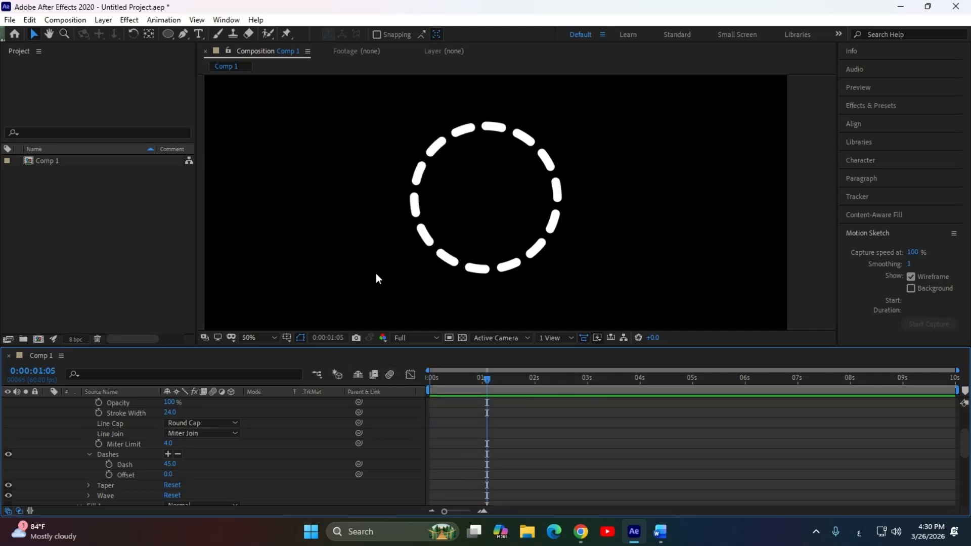
drag(491, 381, 438, 384)
key(space)
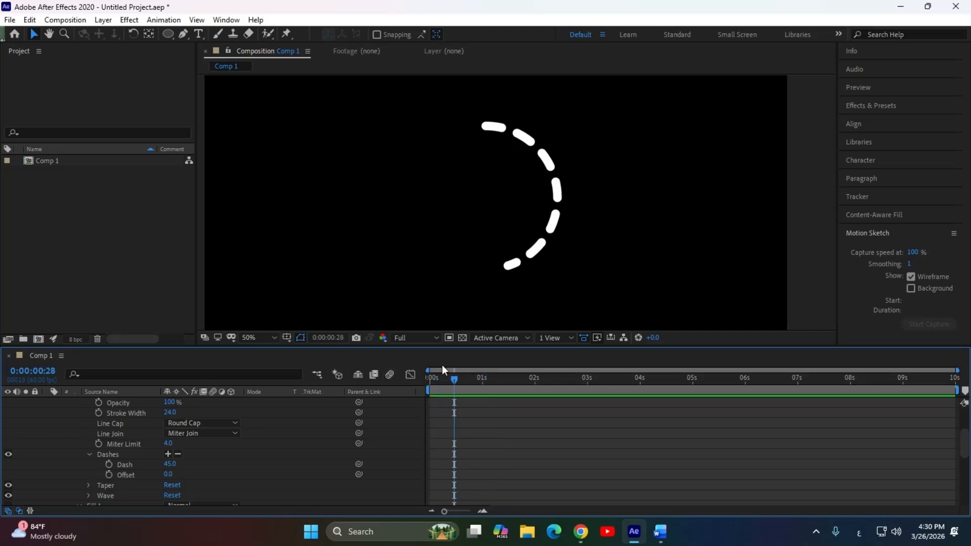
- Add a gap to the dashes of the circle's Stroke 1 and set its Taper Start Length to 85%
click(167, 454)
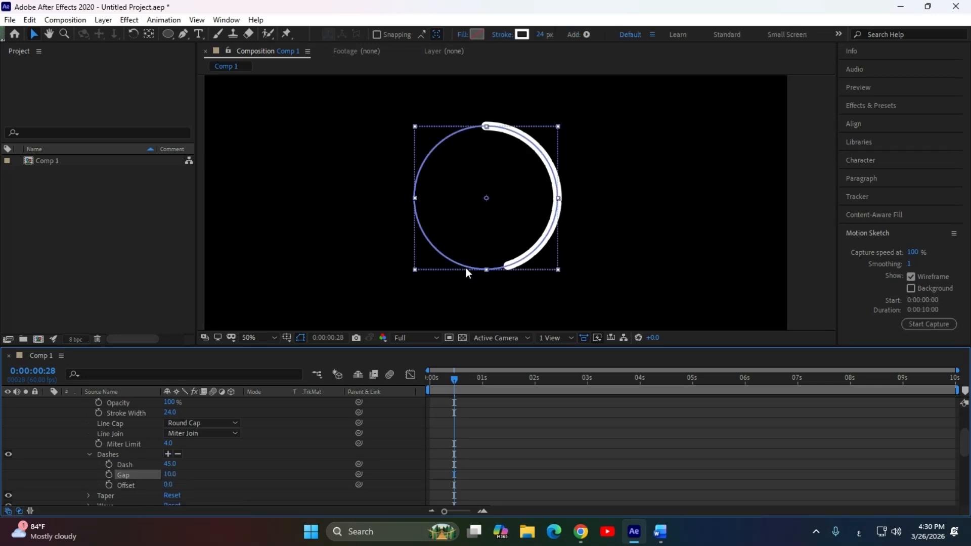
scroll(193, 451, down, 1)
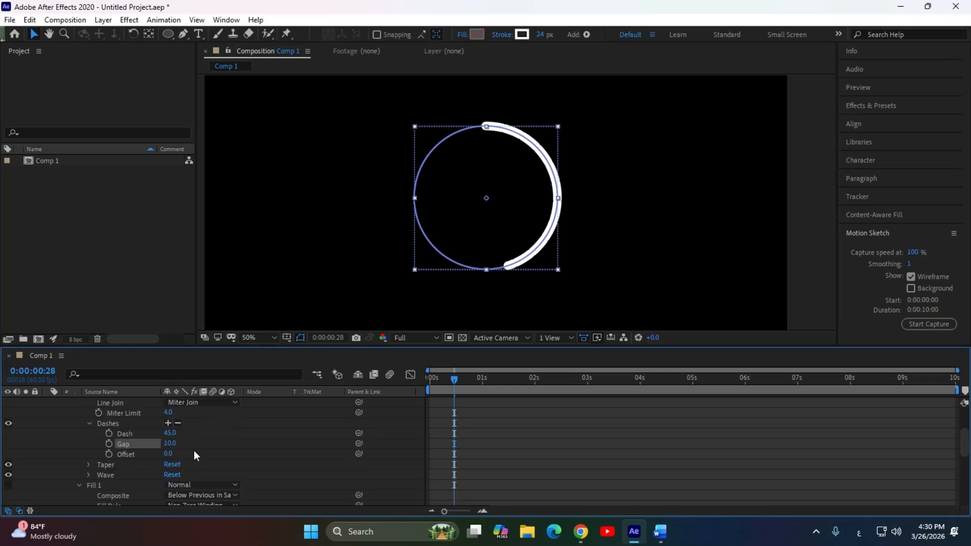
click(88, 465)
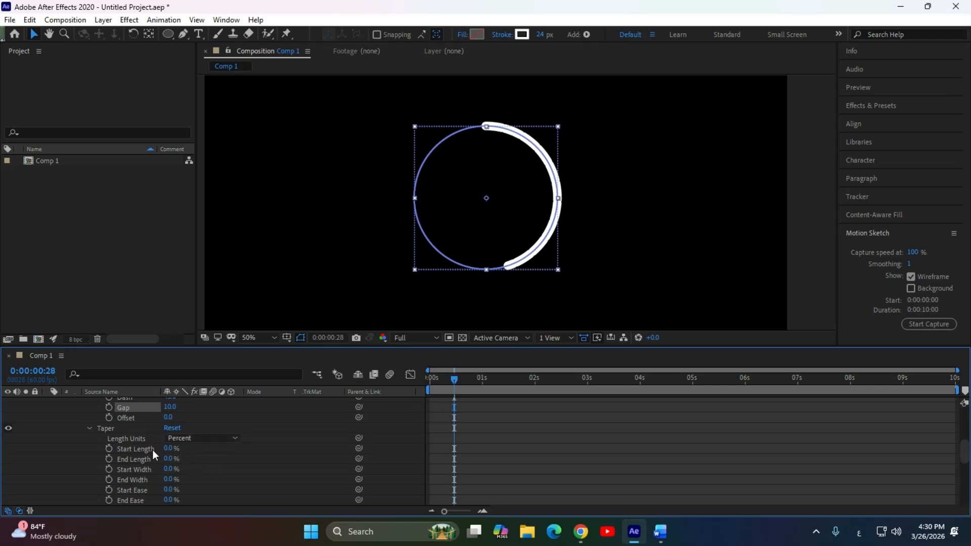
drag(167, 449, 218, 449)
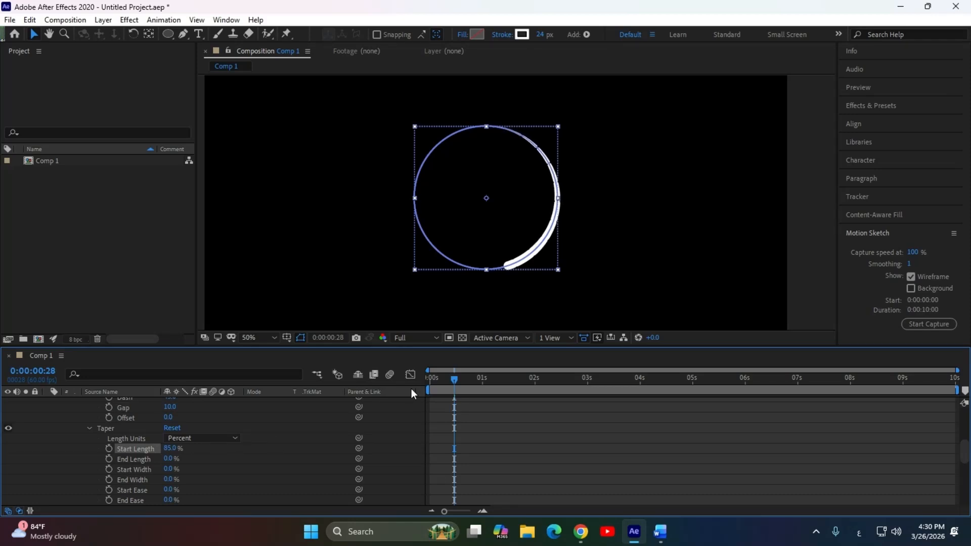
- Deselect the shape and preview the start-tapered stroke animation from the start of the timeline
drag(457, 381, 402, 389)
click(293, 239)
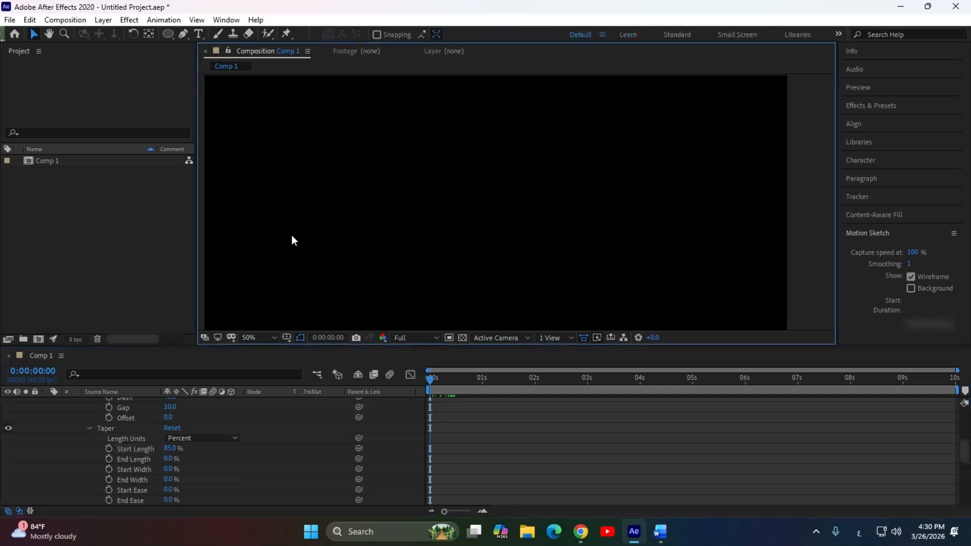
key(space)
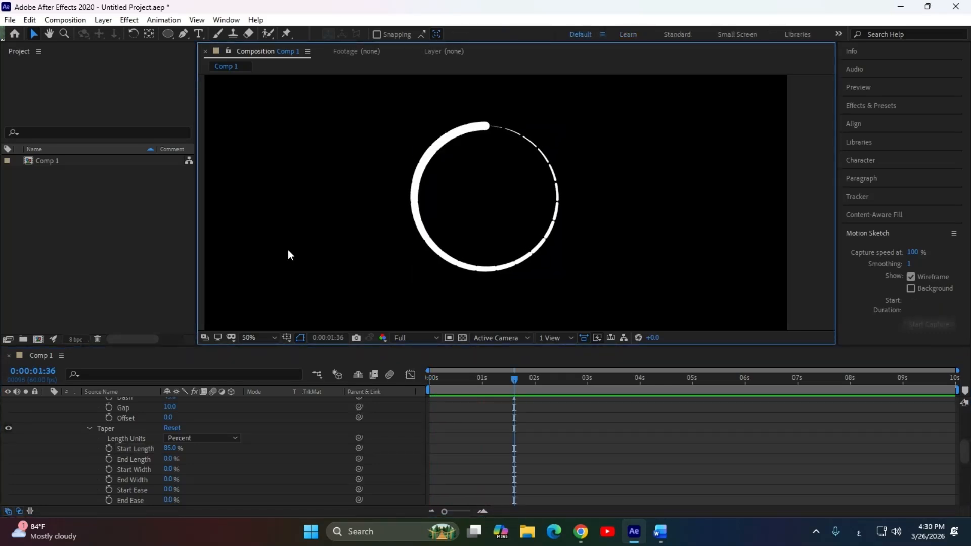
drag(504, 381, 483, 379)
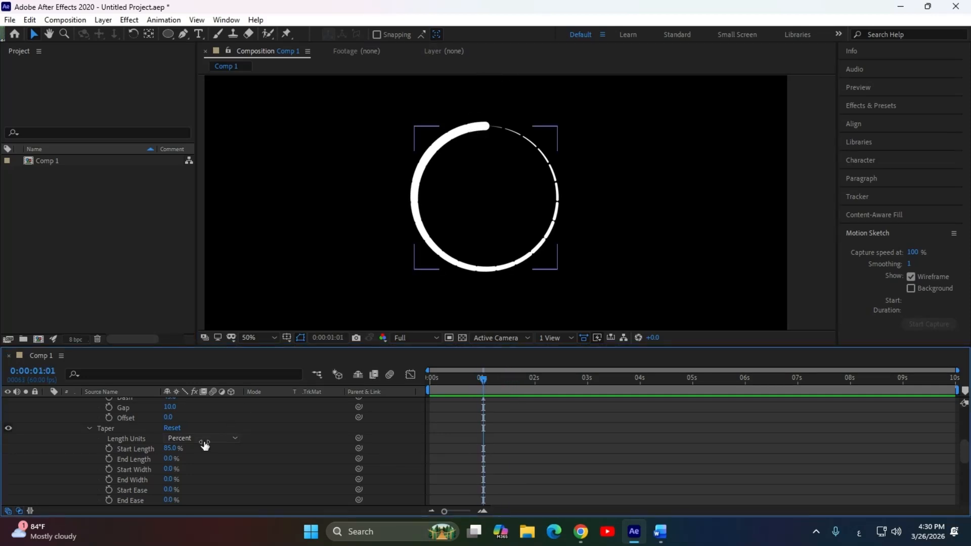
- Set the Taper End Length of Stroke 1 to 63% and preview the animation twice from the start
drag(168, 458, 207, 458)
drag(483, 379, 426, 379)
click(281, 226)
key(space)
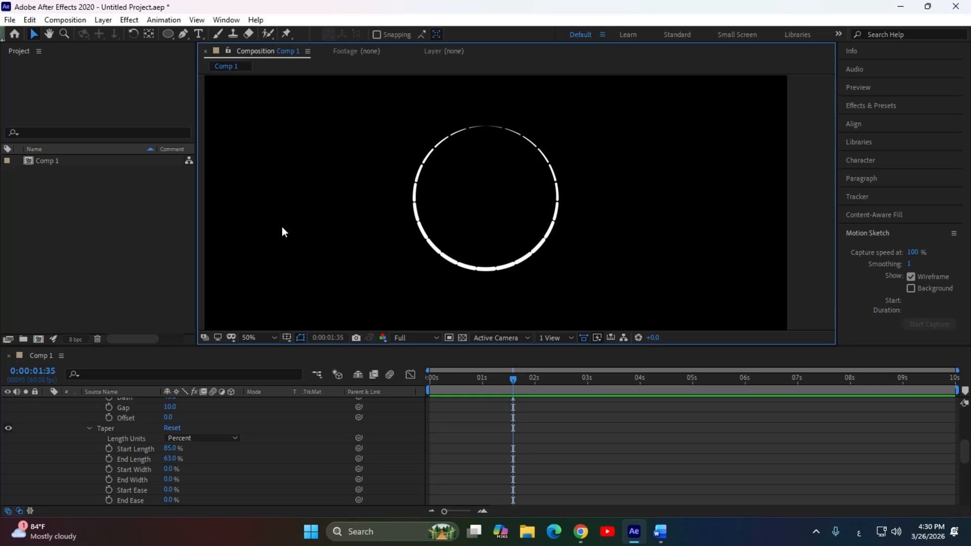
drag(512, 380, 422, 383)
key(space)
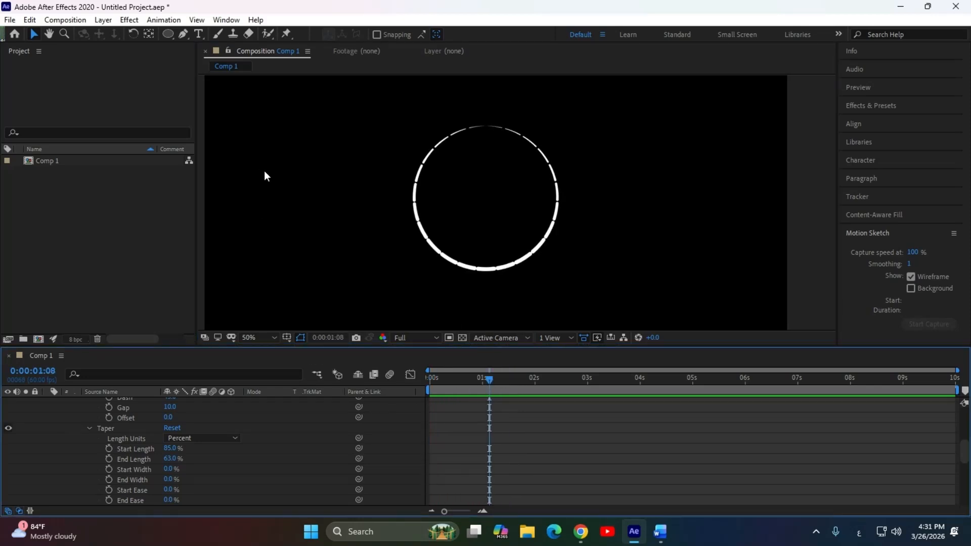
- Set the Taper Start Width to 15% and End Width to 25%, and try out the Start Ease value
click(417, 231)
click(485, 299)
mouse_move(169, 480)
mouse_down()
mouse_move(221, 484)
mouse_move(155, 481)
mouse_move(179, 481)
mouse_move(162, 485)
mouse_move(175, 469)
mouse_up()
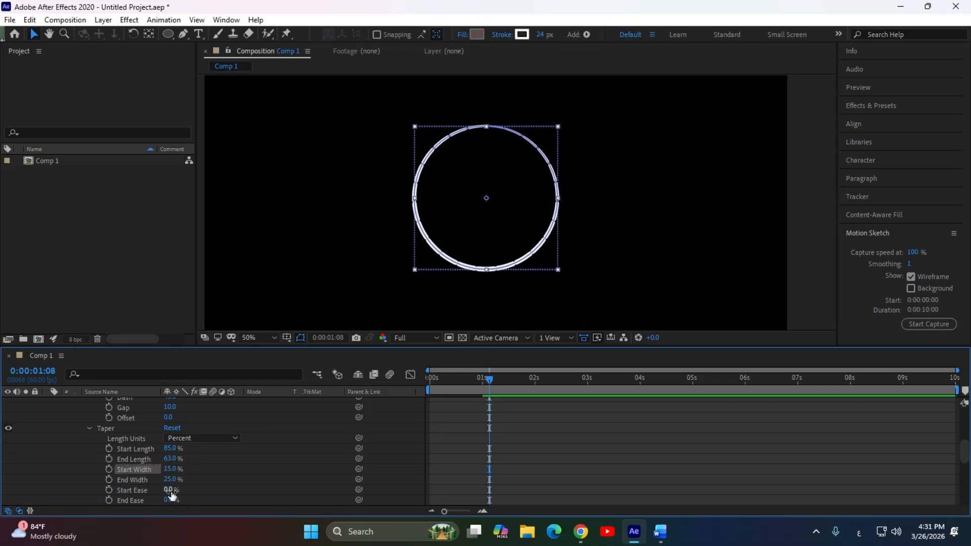
scroll(168, 493, down, 3)
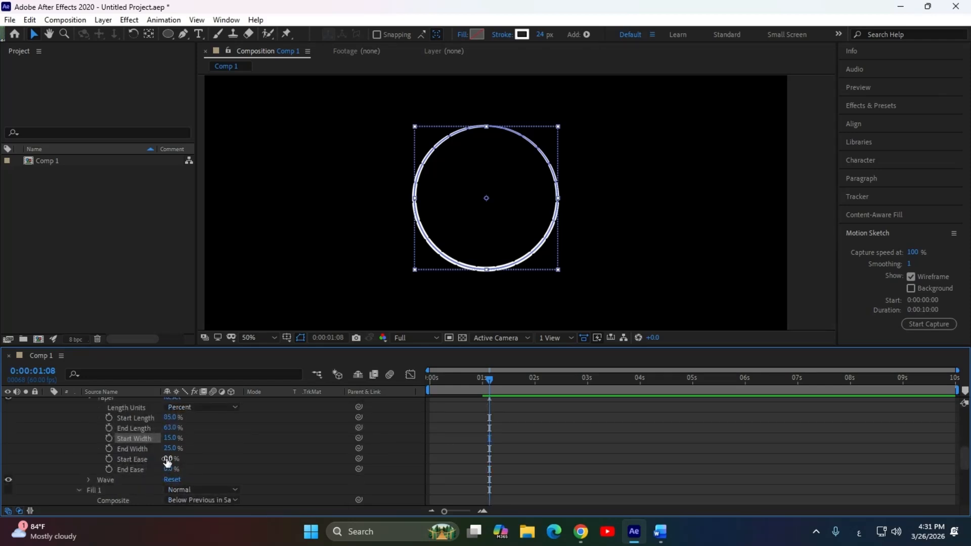
drag(167, 460, 144, 460)
click(127, 460)
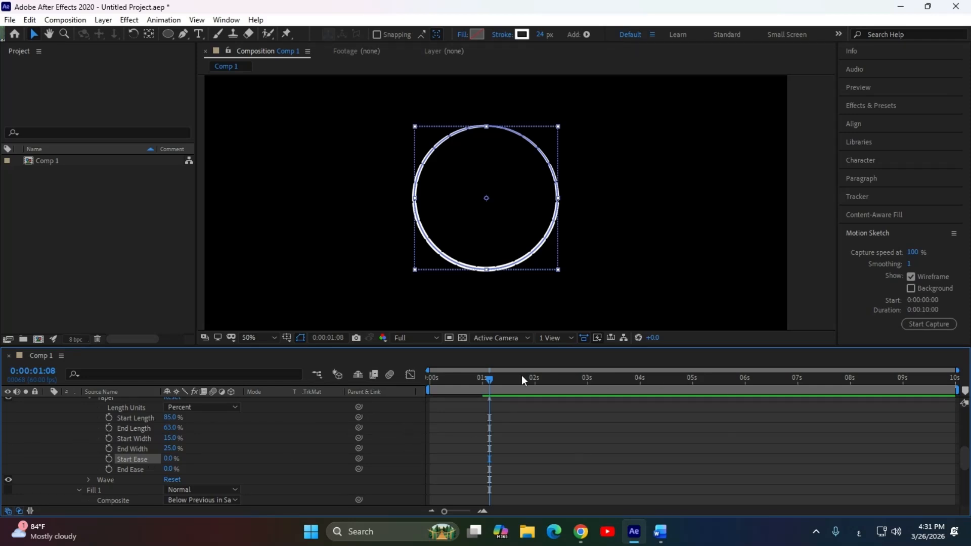
- Deselect the shape and preview the stroke with the new taper widths from the start of the timeline
key(Home)
click(331, 236)
key(space)
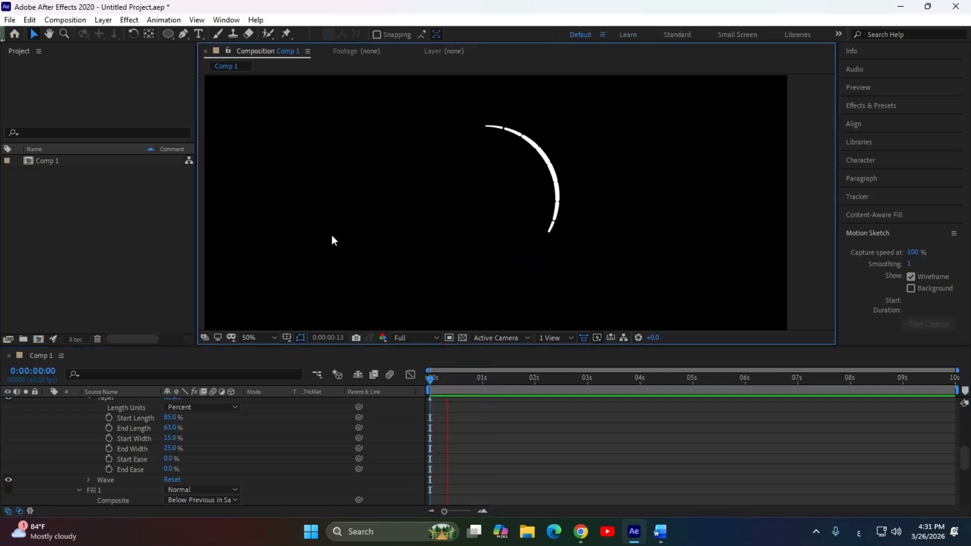
key(space)
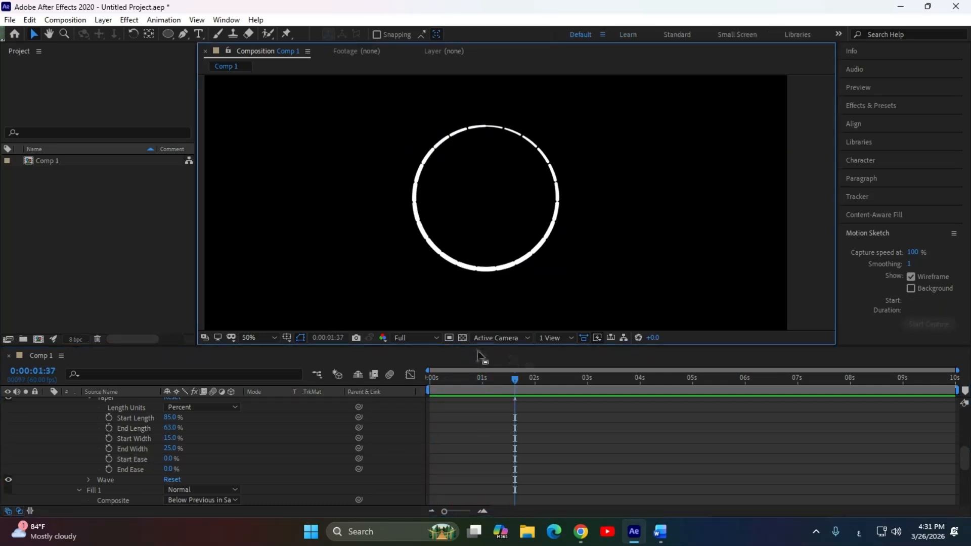
- End the work area at 0:00:01:37 and preview the shortened range from the start
key(n)
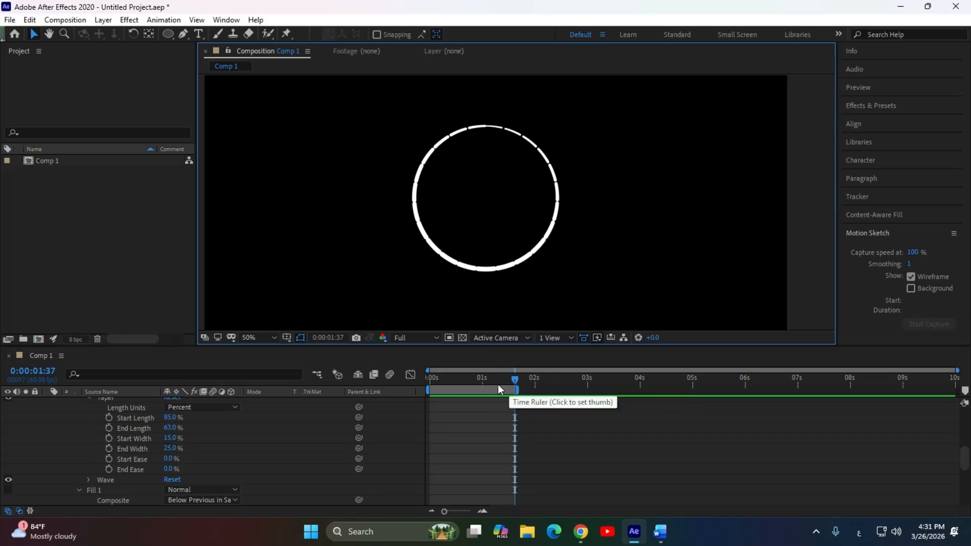
drag(514, 379, 430, 378)
key(space)
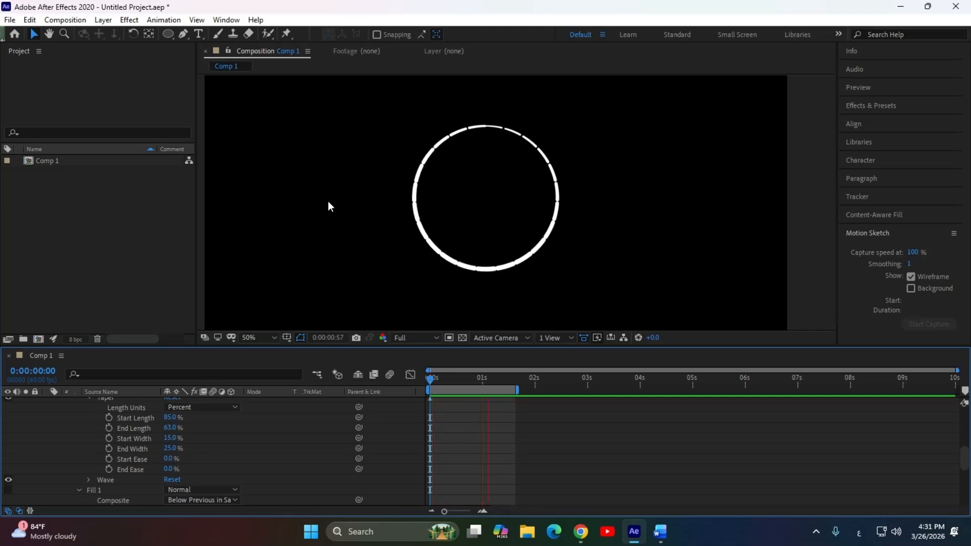
key(space)
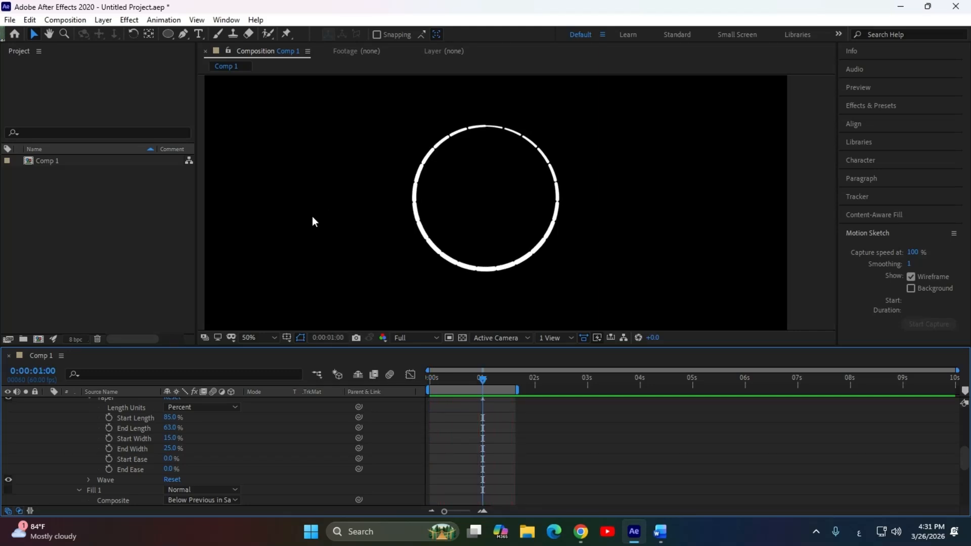
- Set the Taper Start Length to 33% at 0:00:00:37 and preview the animation from the start
drag(475, 373, 463, 381)
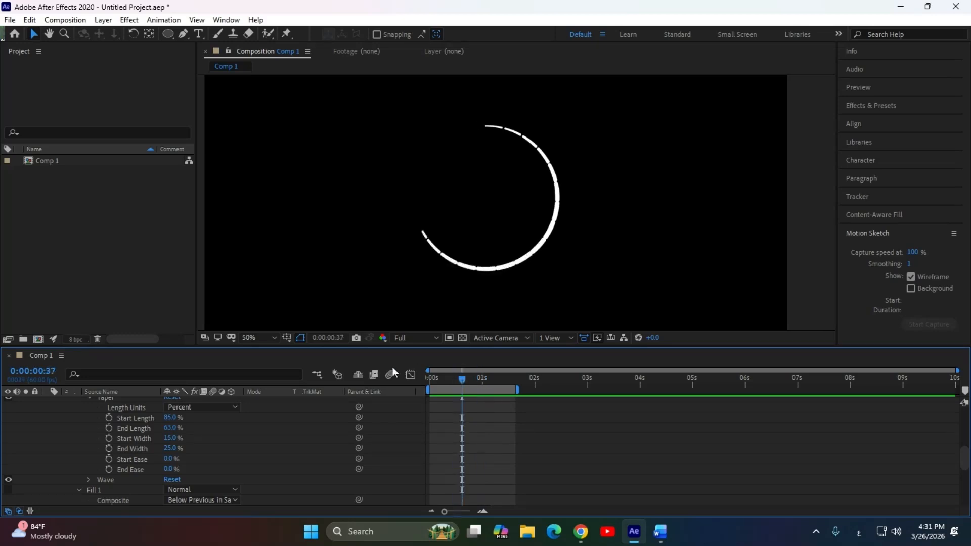
scroll(174, 431, up, 2)
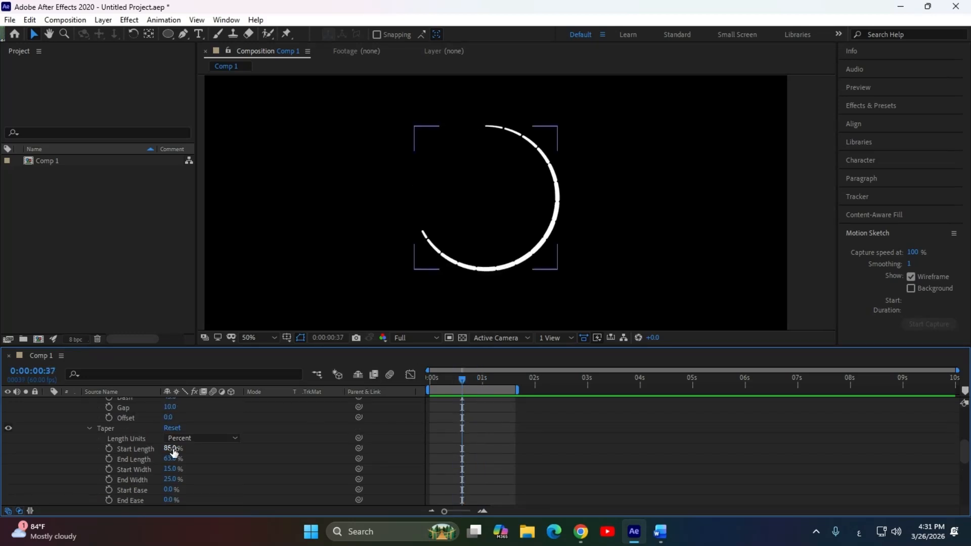
mouse_move(173, 450)
mouse_down()
mouse_move(164, 455)
mouse_move(202, 451)
mouse_up()
drag(463, 378, 371, 389)
click(300, 220)
key(space)
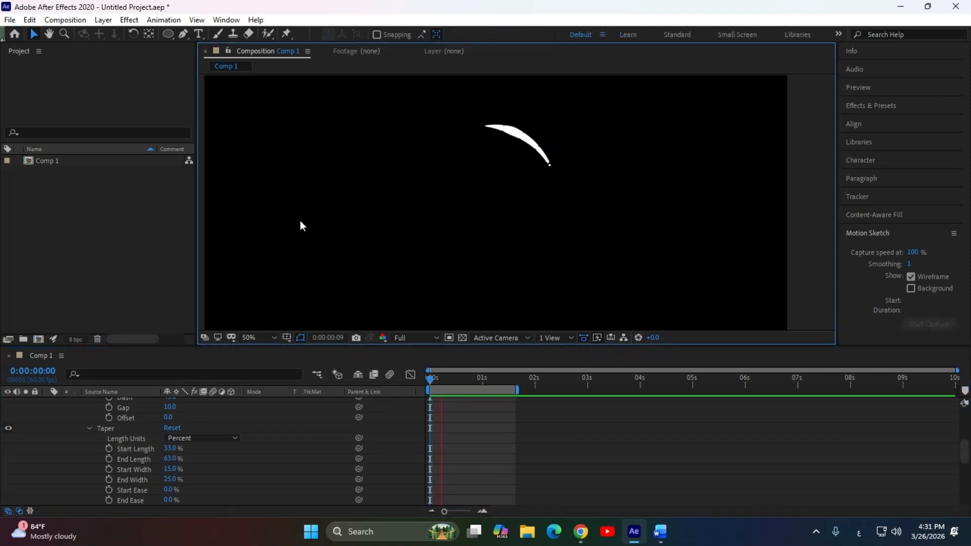
click(183, 411)
- Remove all dashes and gaps from the circle's Stroke 1 and preview the continuous tapered stroke
scroll(184, 445, up, 1)
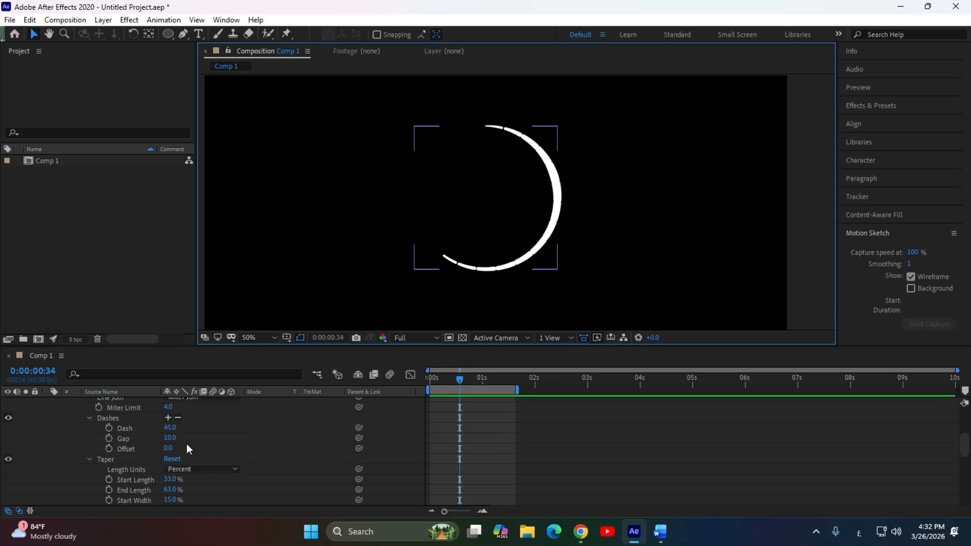
click(168, 419)
click(177, 419)
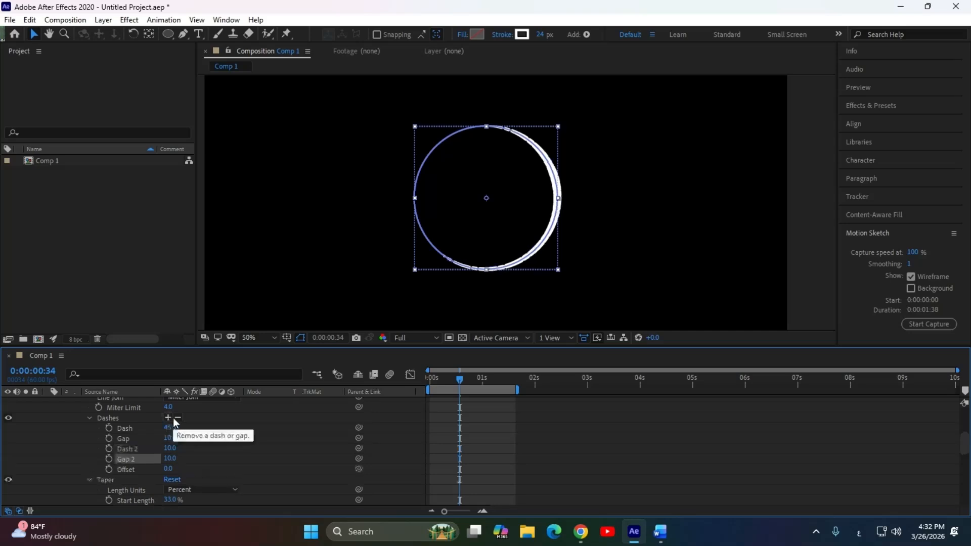
key(ctrl+z)
click(178, 418)
click(178, 418)
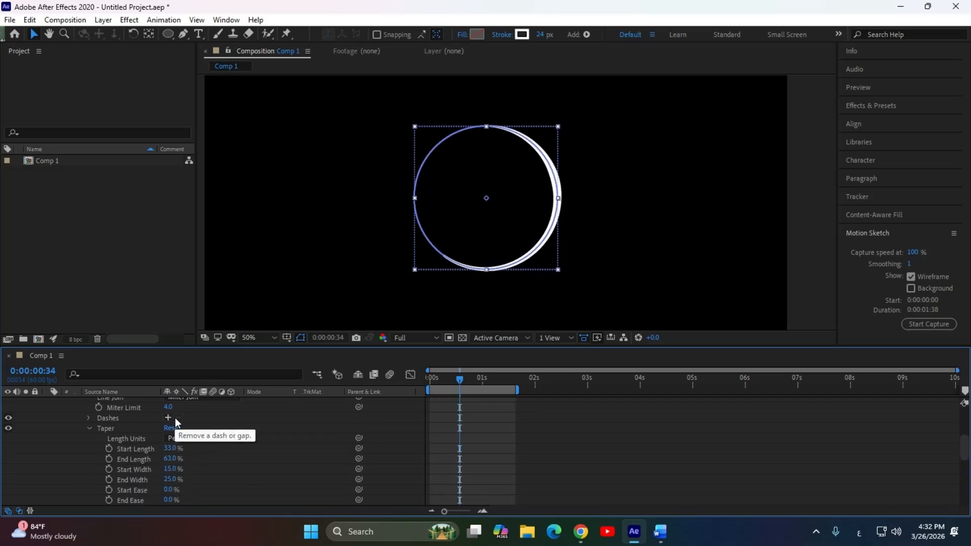
key(space)
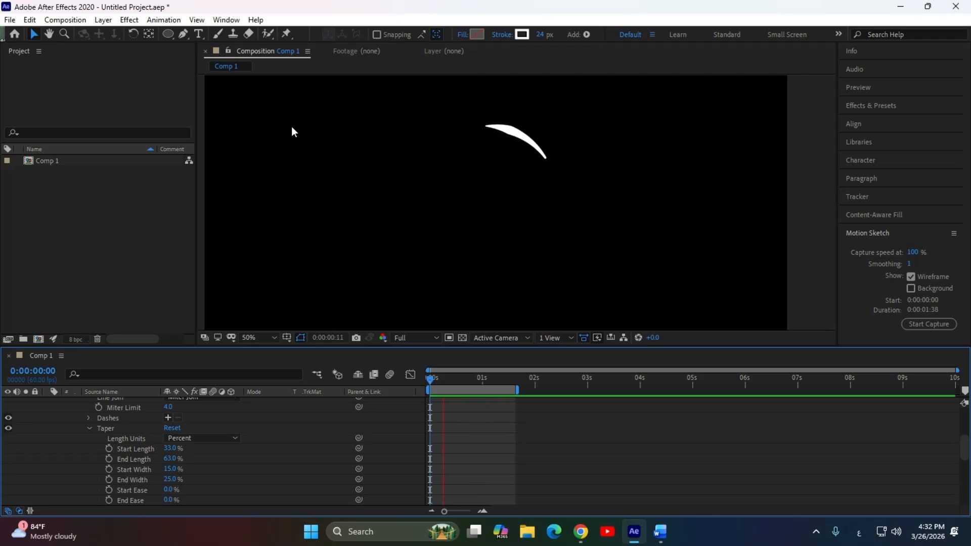
key(space)
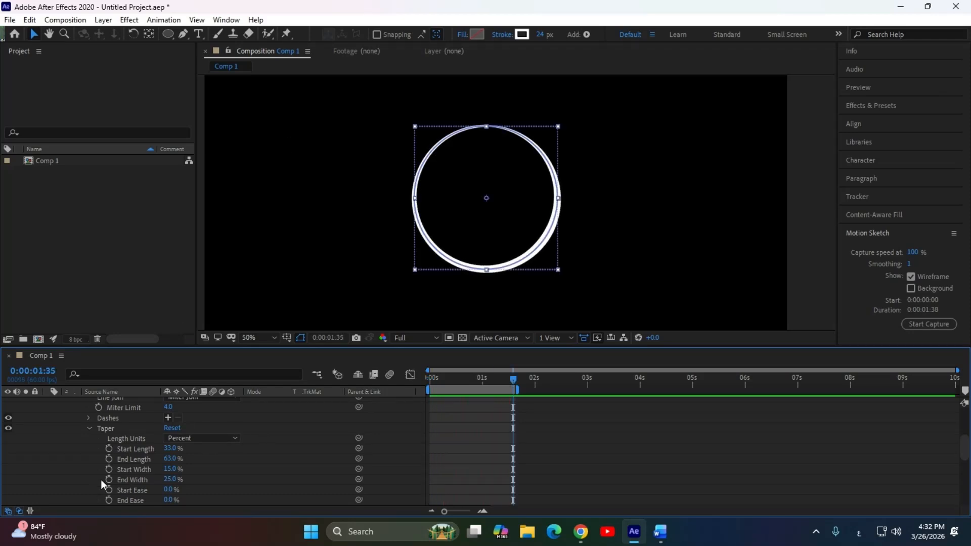
- Set the Wave Amount of Stroke 1 to 68% and preview the wavy stroke from the start
scroll(141, 442, down, 3)
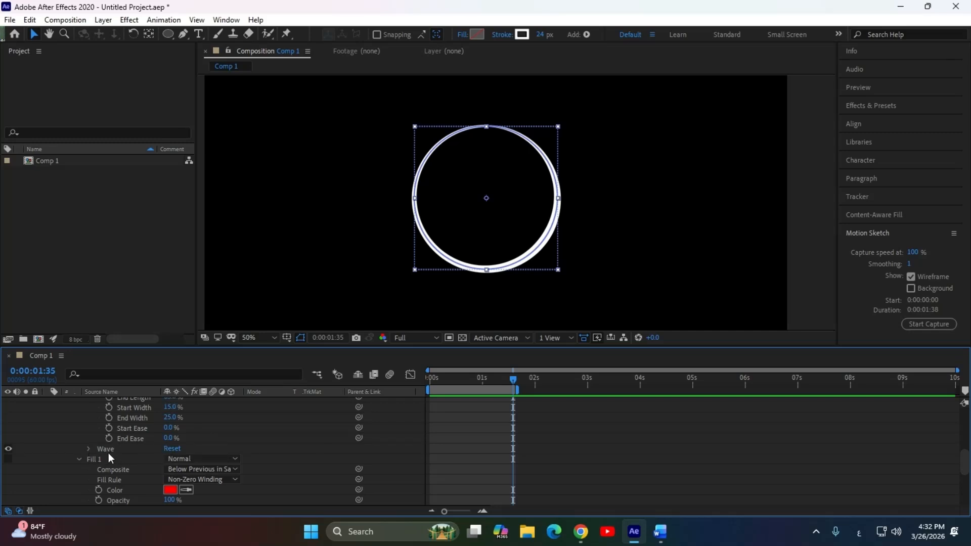
click(89, 449)
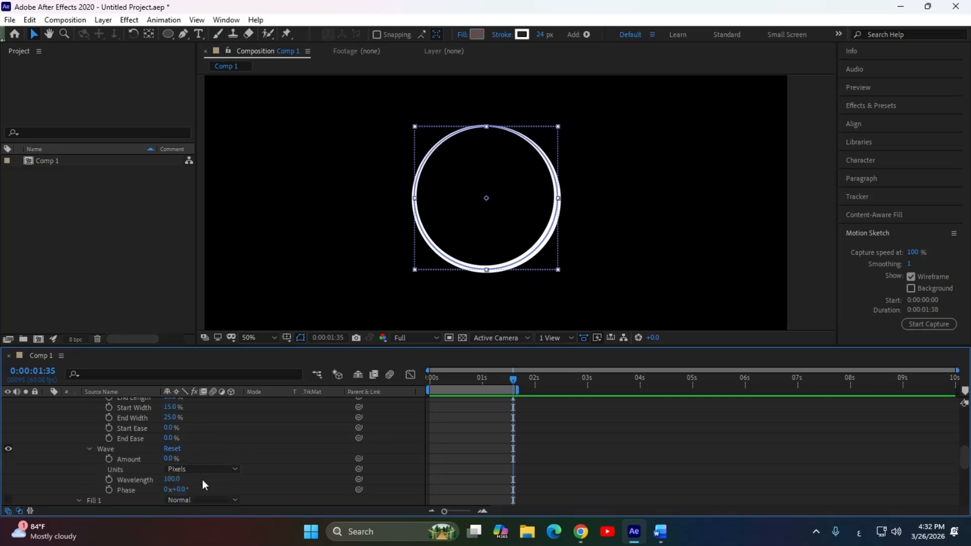
mouse_move(178, 458)
mouse_down()
mouse_move(237, 459)
mouse_move(225, 461)
mouse_up()
drag(515, 377, 430, 379)
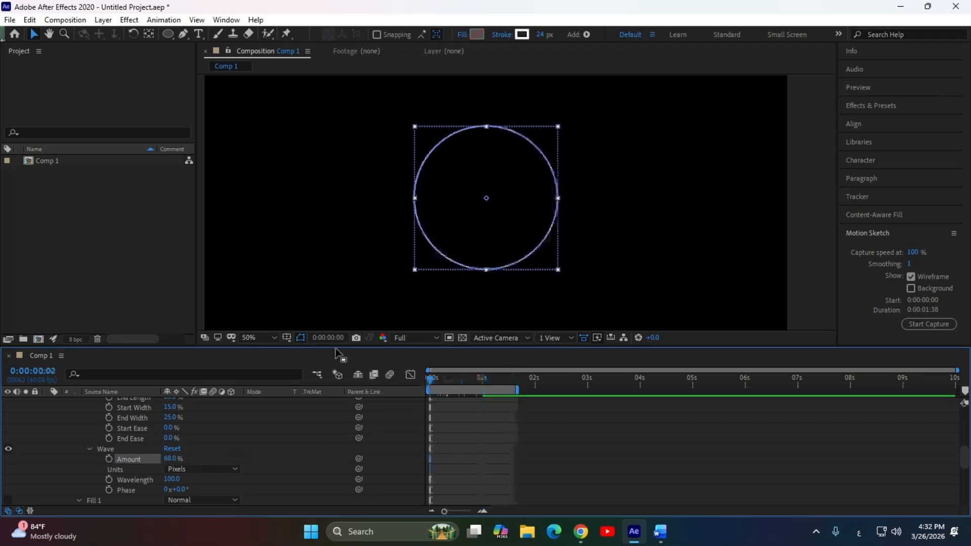
click(236, 178)
key(space)
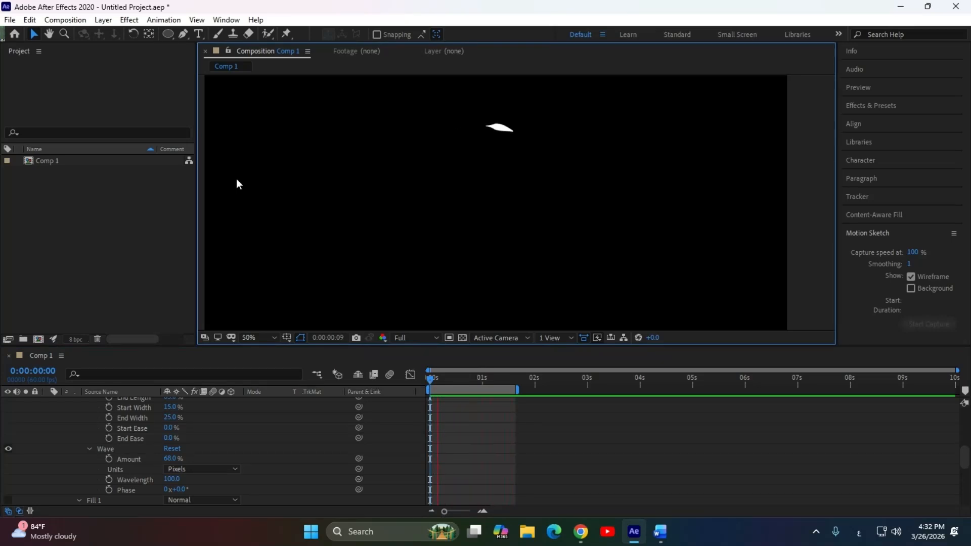
key(space)
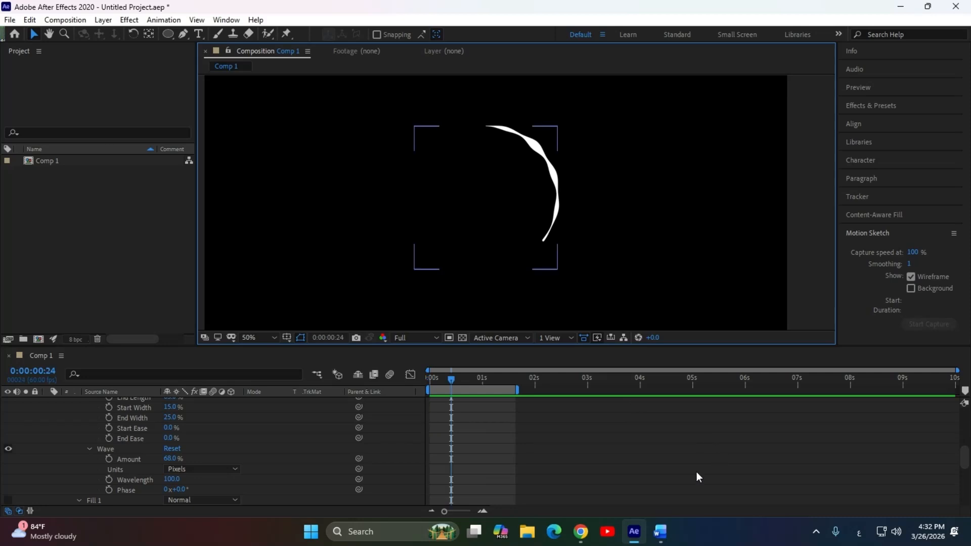
key(space)
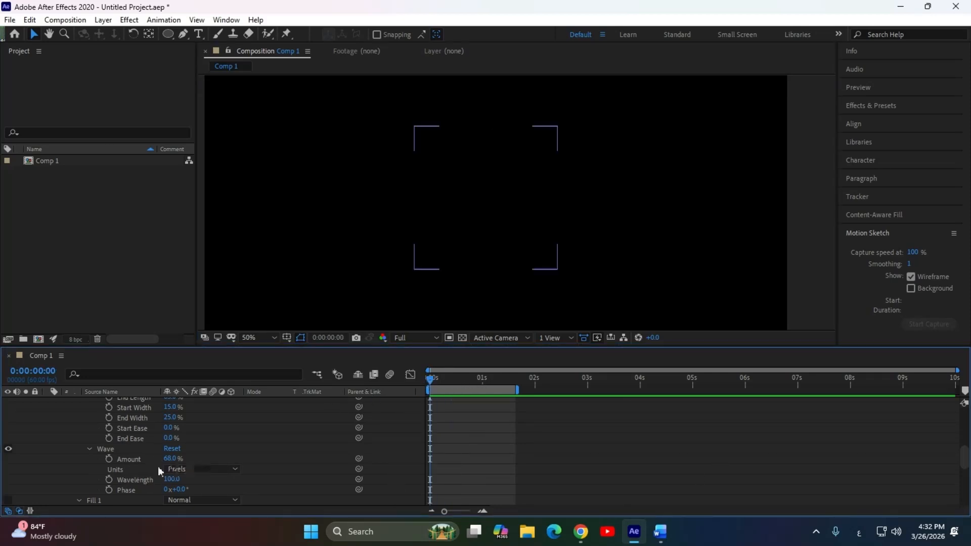
- Keyframe the stroke's Wave Amount at 0% at 0:00:00:00 and at 100% at 0:00:00:46
click(170, 459)
key(Return)
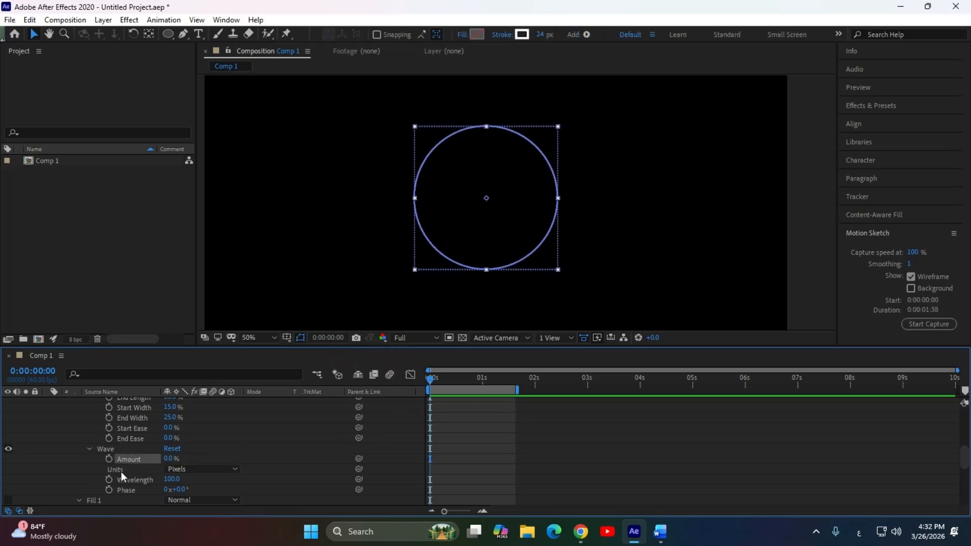
drag(436, 383, 473, 390)
drag(168, 458, 178, 458)
click(169, 458)
text(100)
key(Return)
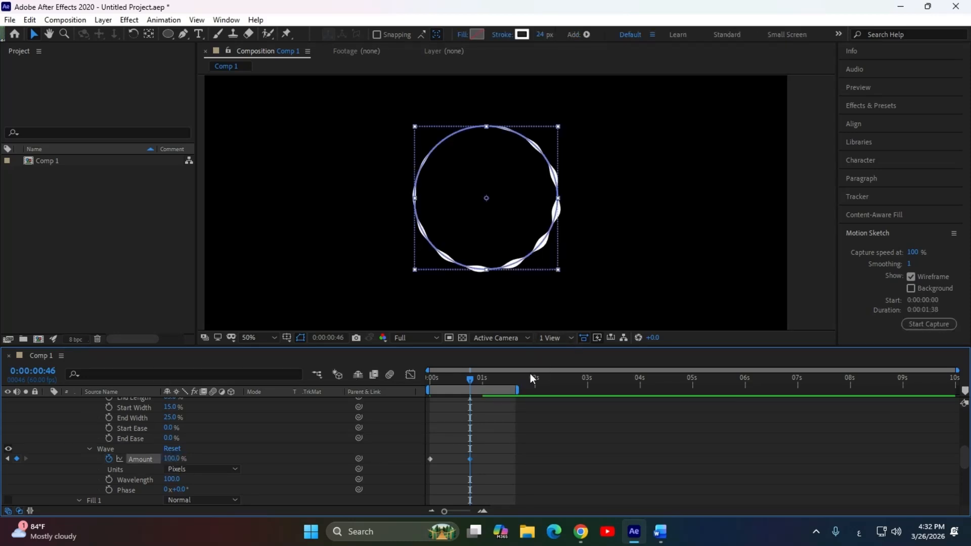
- Add a third Wave Amount keyframe of 0% at 0:00:01:35
drag(474, 377, 514, 388)
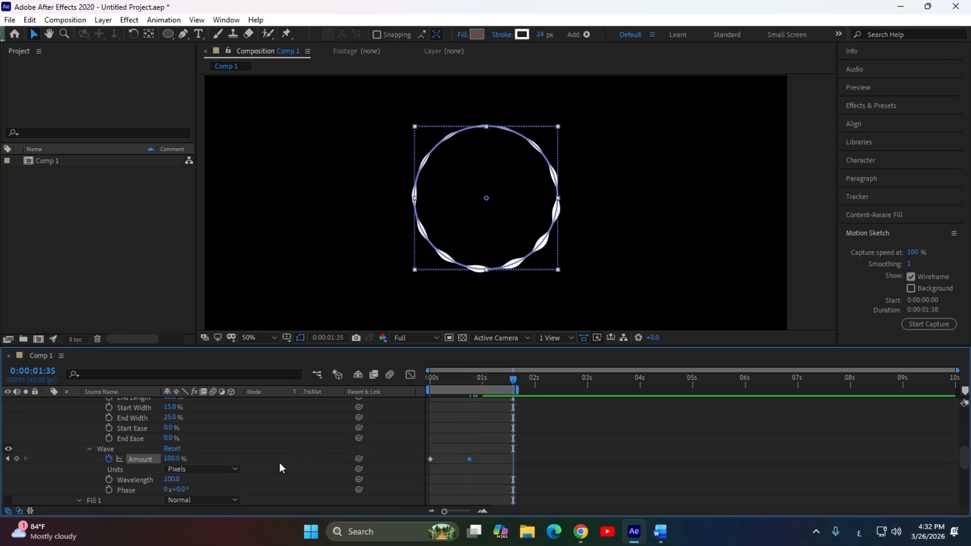
click(172, 458)
text(0)
key(Return)
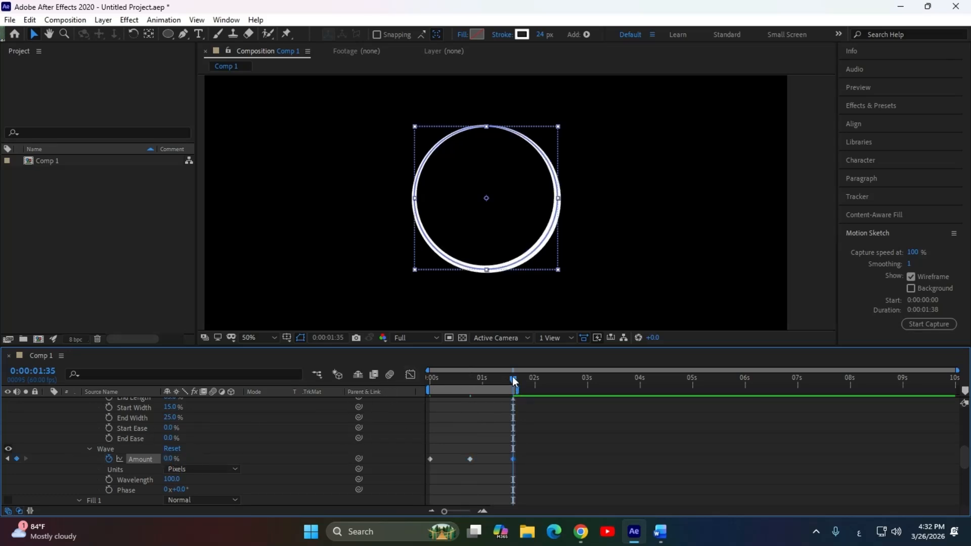
- Apply Easy Ease to all three Wave Amount keyframes and preview the animation from the start
click(317, 197)
key(space)
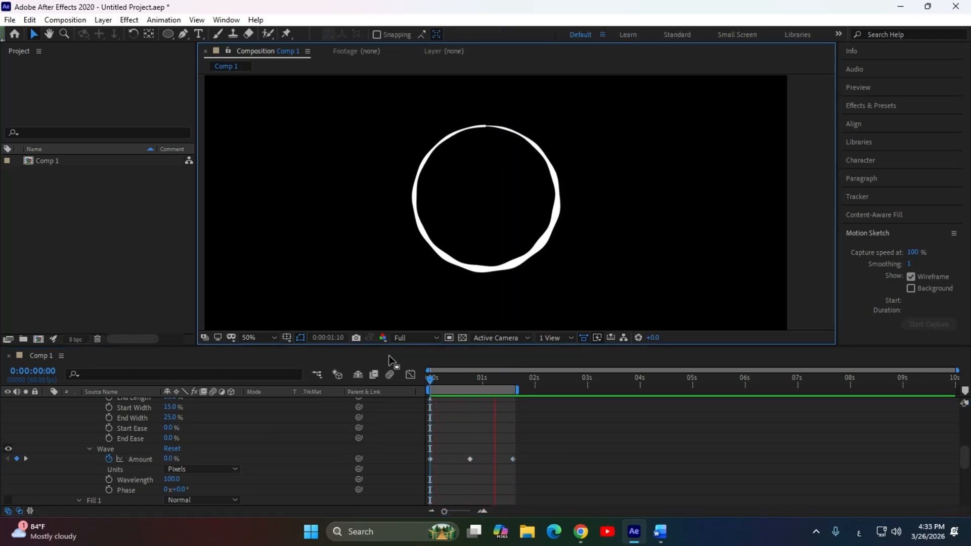
drag(588, 443, 420, 485)
key(F9)
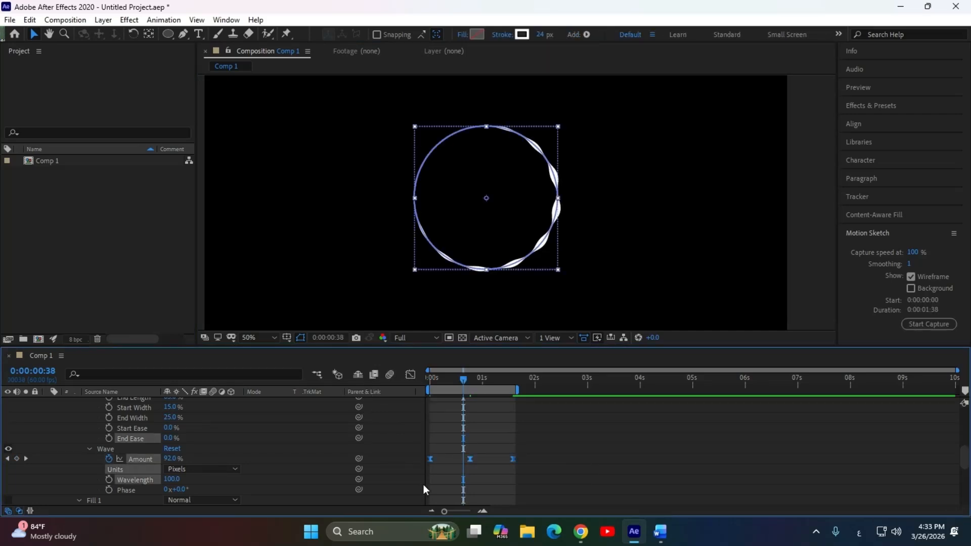
drag(465, 381, 387, 309)
key(space)
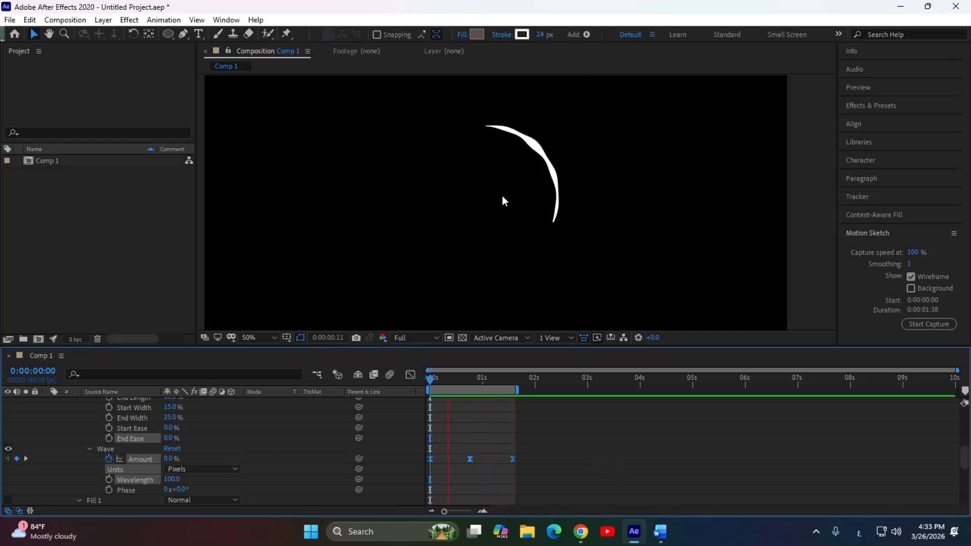
key(space)
- Move the current time to 0:00:01:34 and bring up the effects search
drag(476, 384, 513, 386)
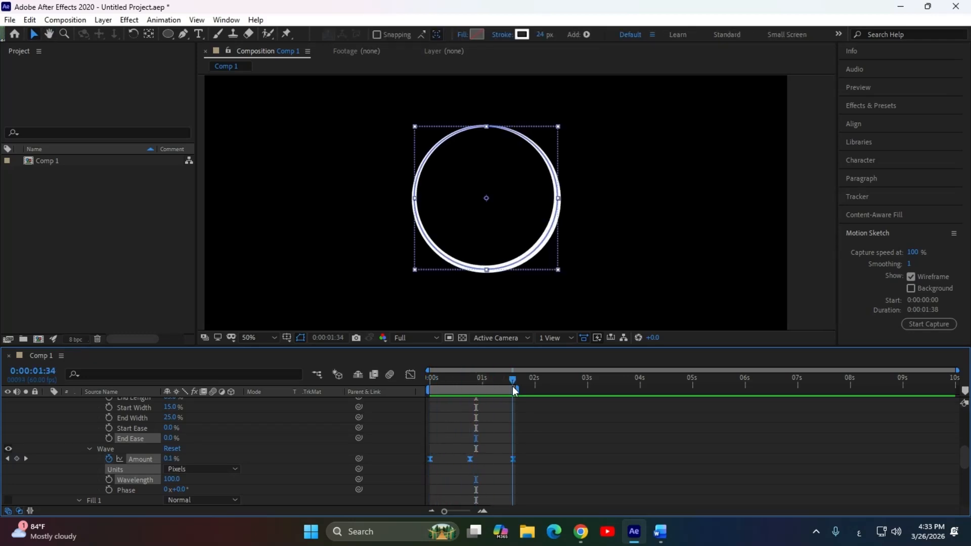
scroll(253, 463, down, 1)
scroll(254, 463, up, 1)
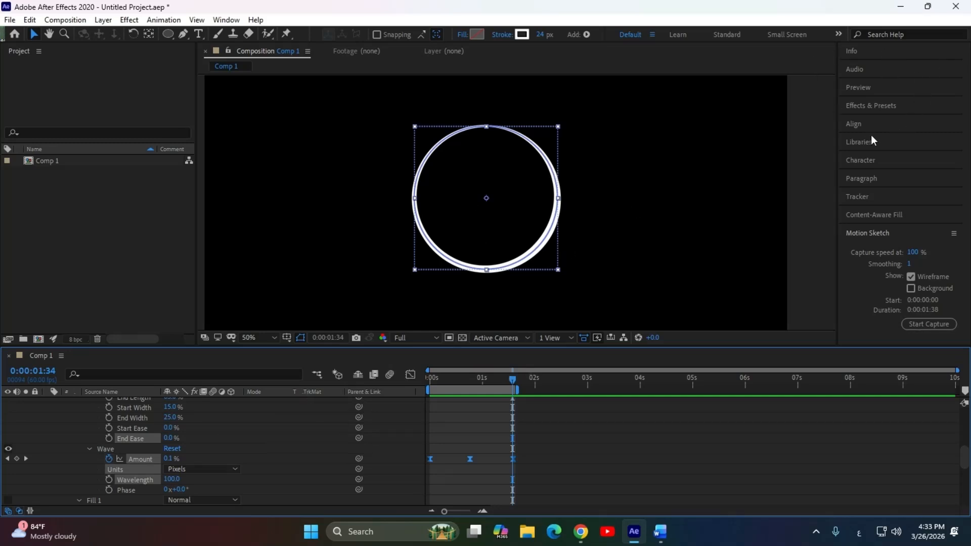
click(890, 107)
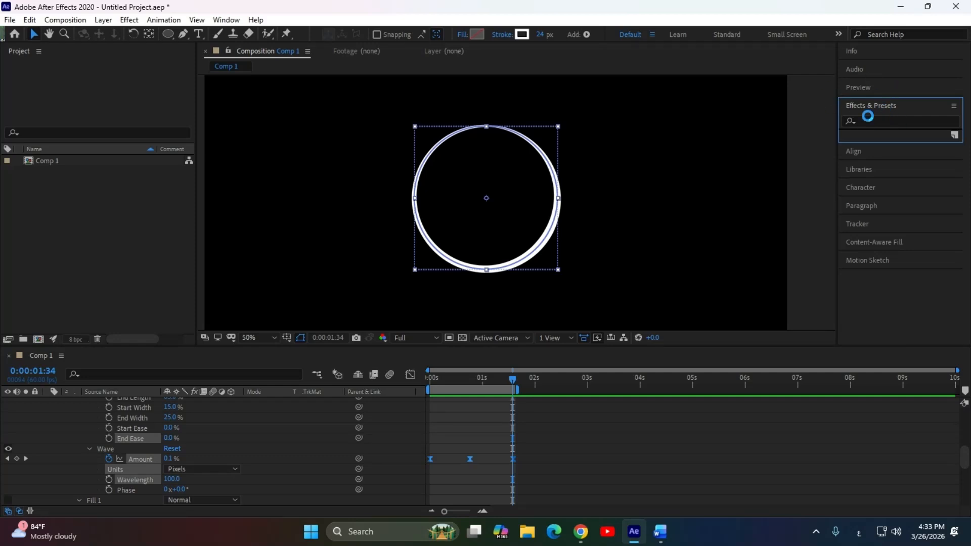
click(897, 120)
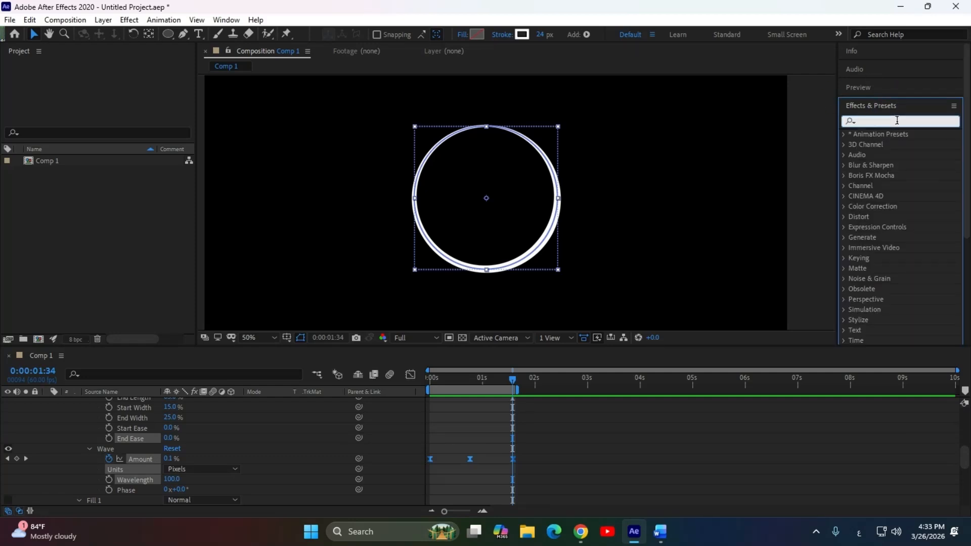
text(خعحخز)
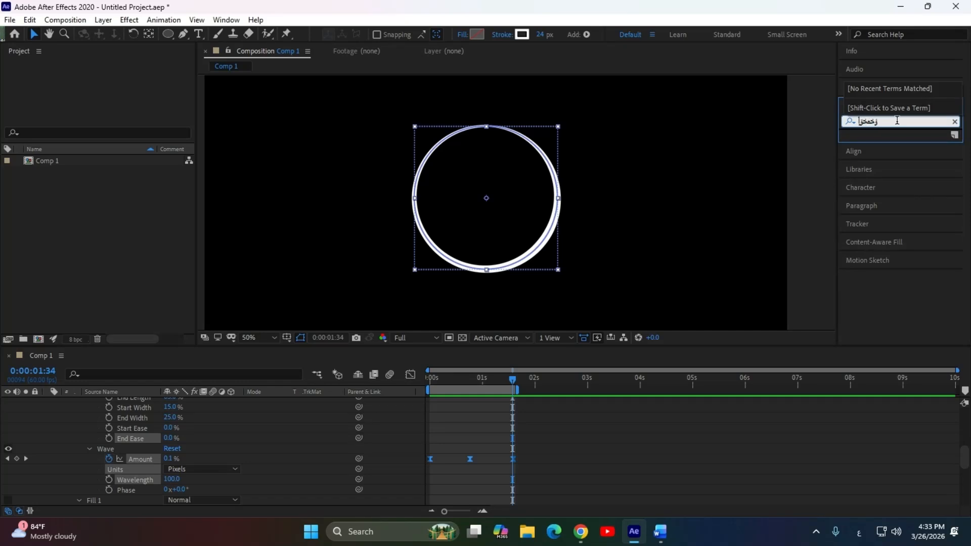
key(ctrl+a)
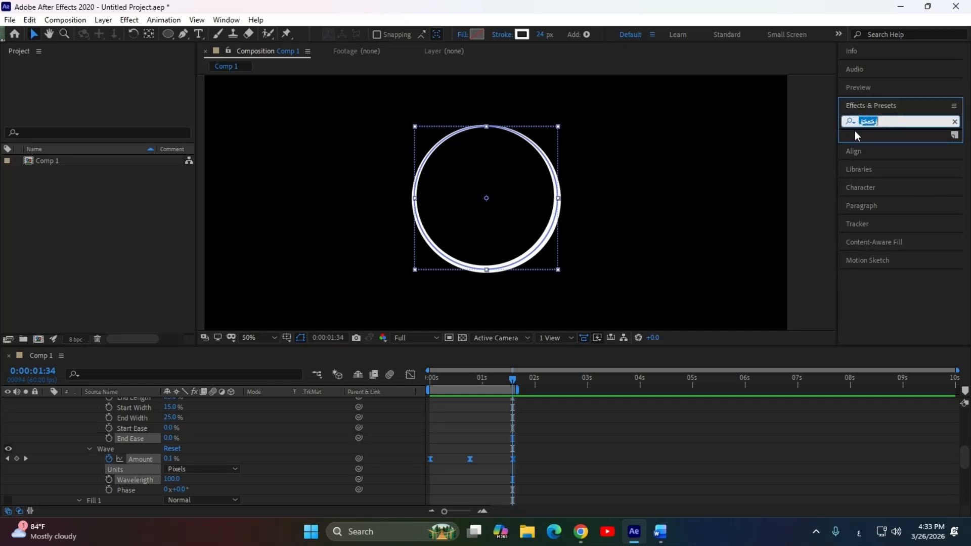
key(BackSpace)
- Switch the keyboard layout to English (United States) and search the effects for "color"
click(859, 532)
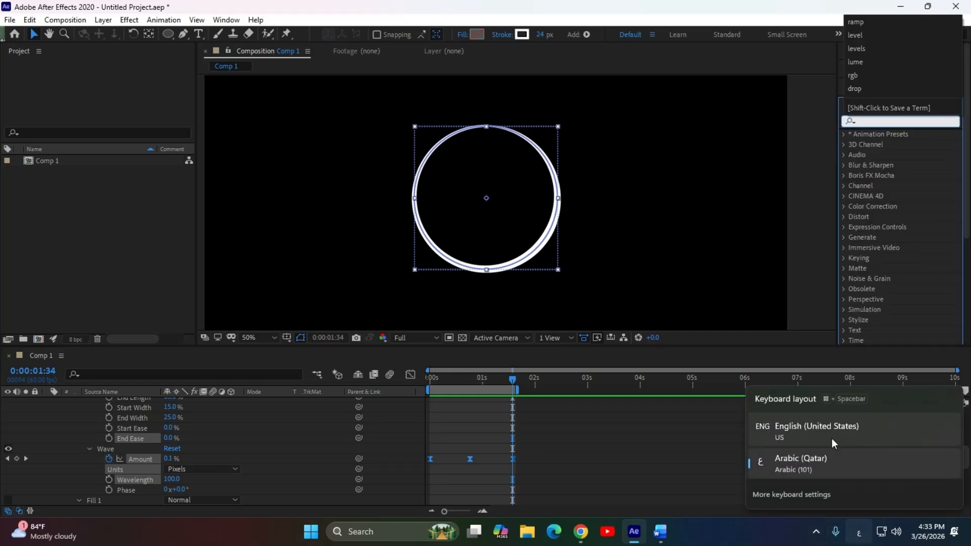
click(820, 431)
click(887, 120)
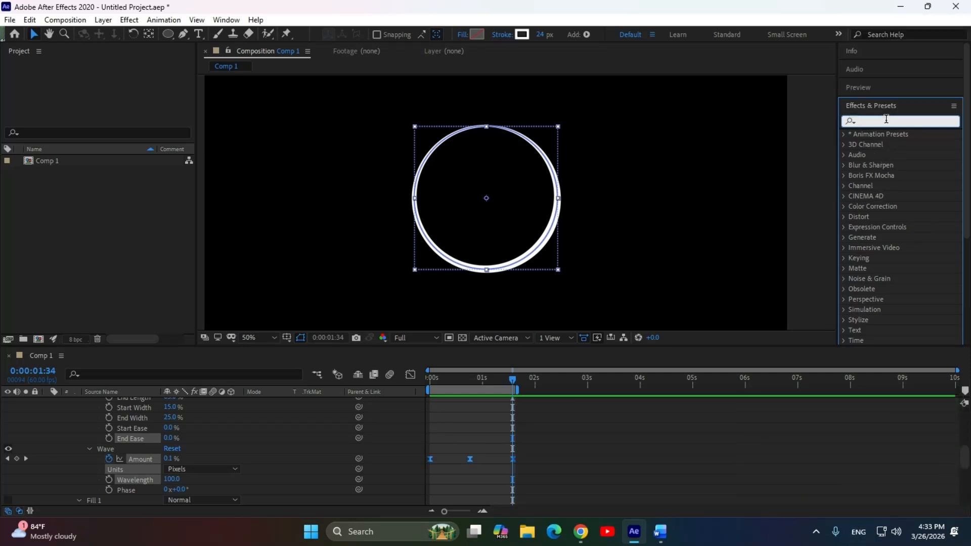
text(color)
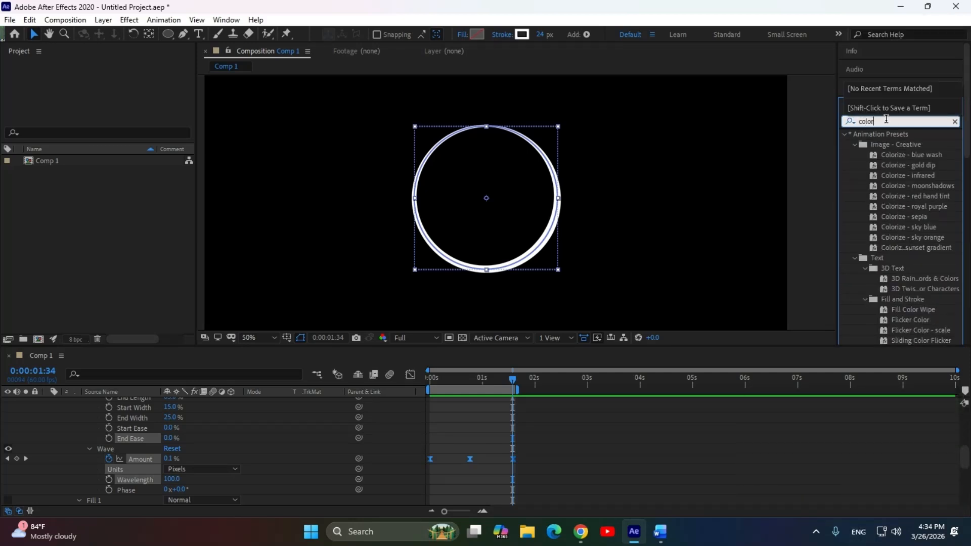
- Apply the 4-Color Gradient effect from the Generate category to the circle
scroll(930, 239, down, 5)
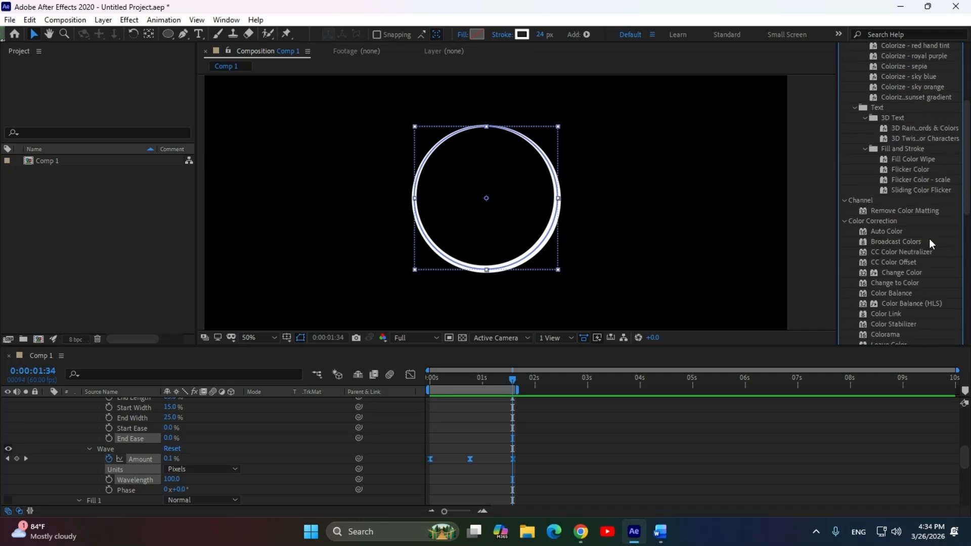
scroll(929, 239, down, 5)
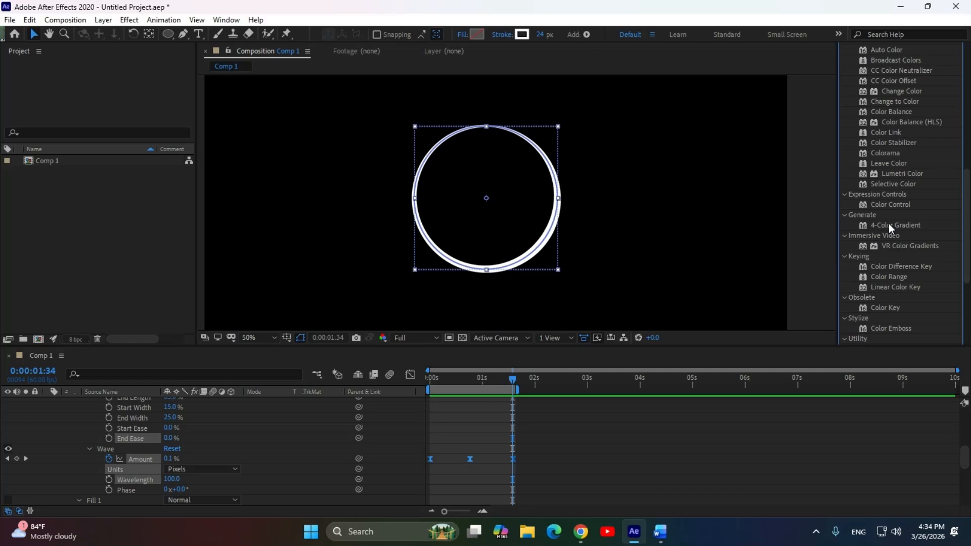
drag(888, 224, 527, 259)
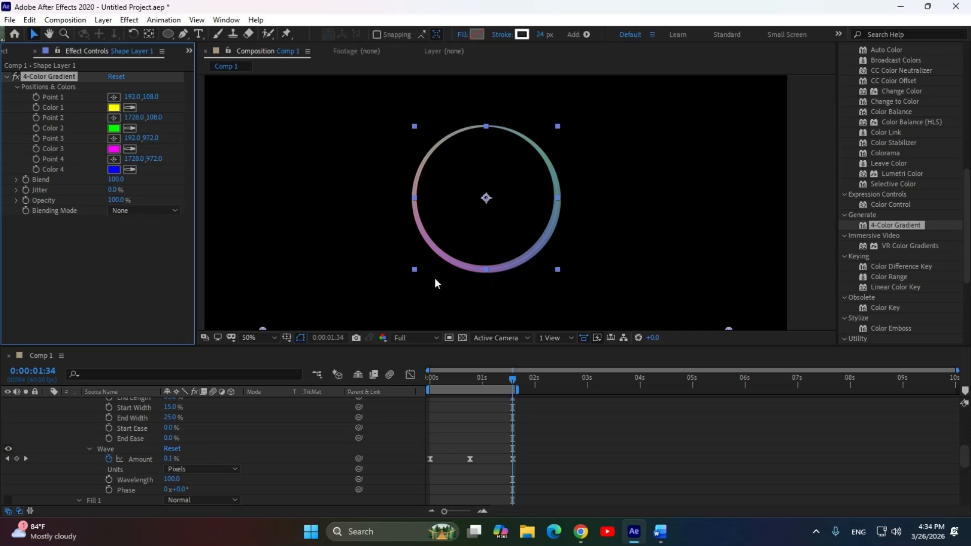
- Set Color 1 of the 4-Color Gradient to a slightly muted purple
click(117, 108)
click(406, 173)
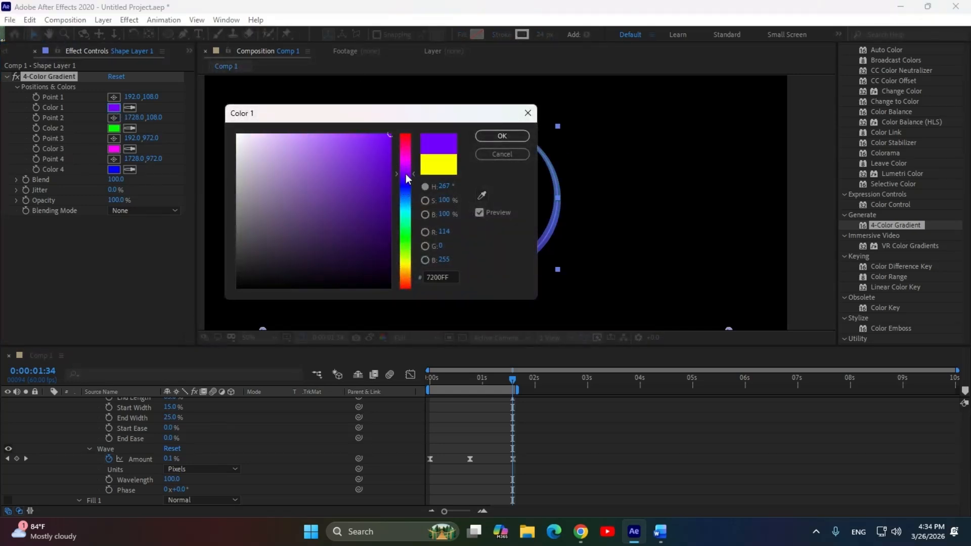
click(368, 145)
click(498, 137)
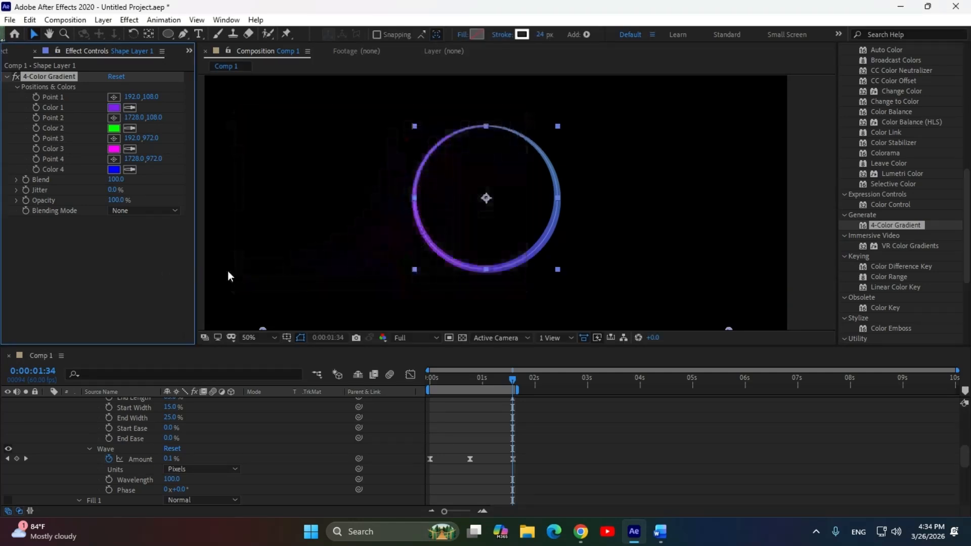
- Set Color 2 of the 4-Color Gradient to the blue-violet 5619F1
click(120, 130)
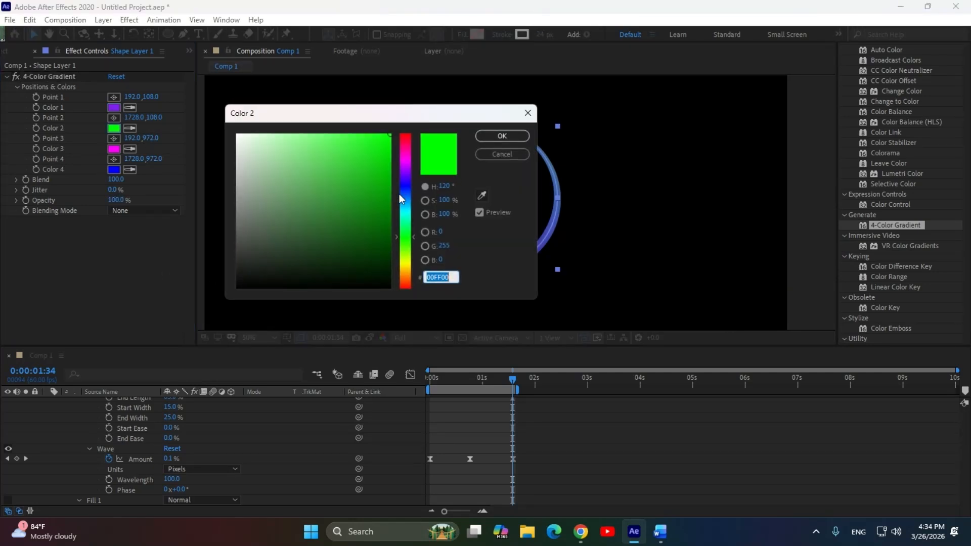
mouse_move(402, 161)
mouse_down()
mouse_move(403, 184)
mouse_move(375, 142)
mouse_up()
click(368, 175)
drag(397, 180, 409, 178)
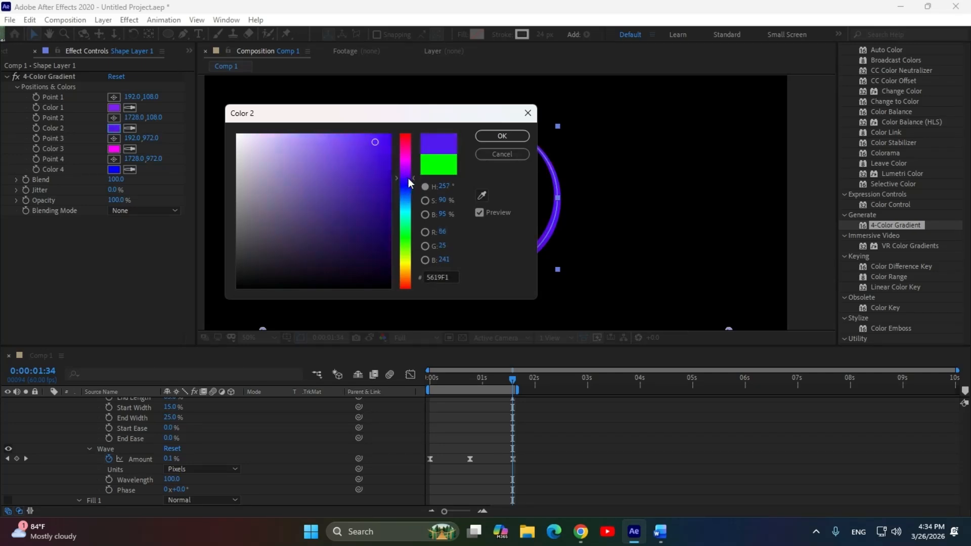
click(501, 138)
- Set Color 3 of the 4-Color Gradient to the medium blue 2E71AA
click(117, 149)
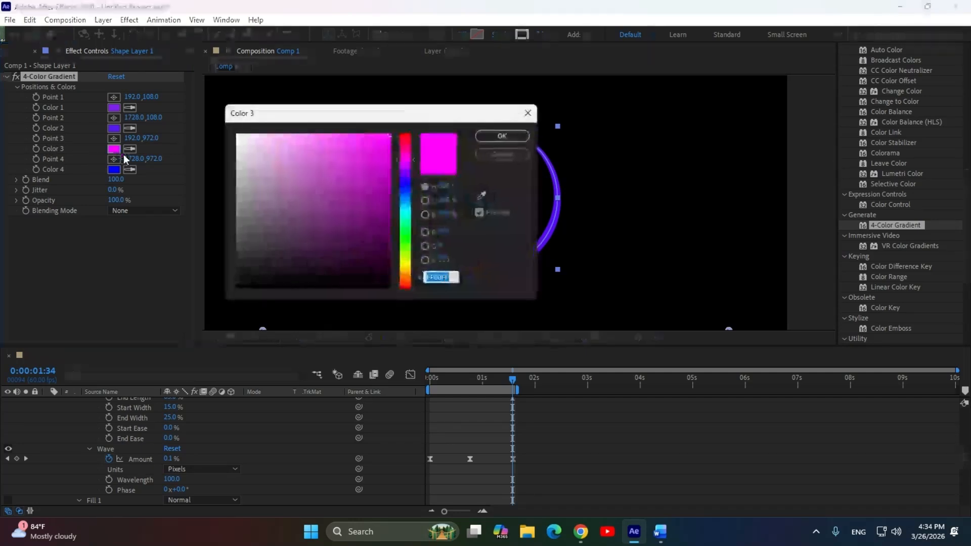
mouse_move(409, 163)
mouse_down()
mouse_move(408, 204)
mouse_move(406, 173)
mouse_move(358, 226)
mouse_move(340, 171)
mouse_move(307, 187)
mouse_move(343, 180)
mouse_up()
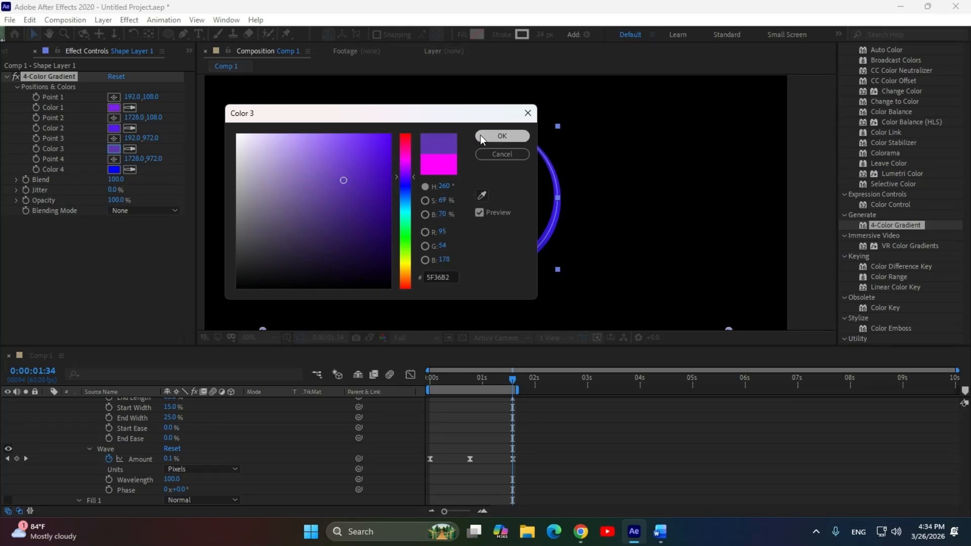
click(408, 186)
drag(408, 189, 404, 199)
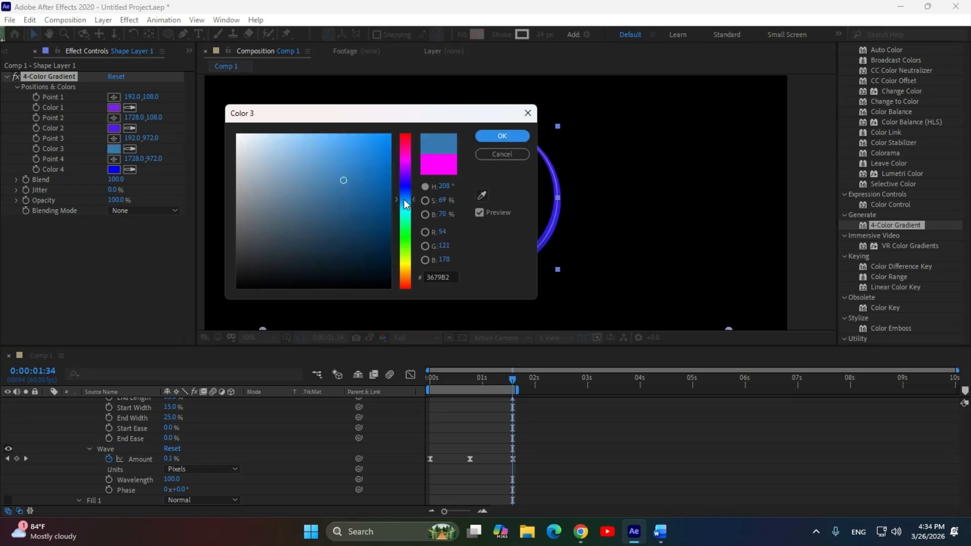
click(365, 144)
mouse_move(364, 144)
mouse_down()
mouse_move(346, 195)
mouse_move(348, 185)
mouse_up()
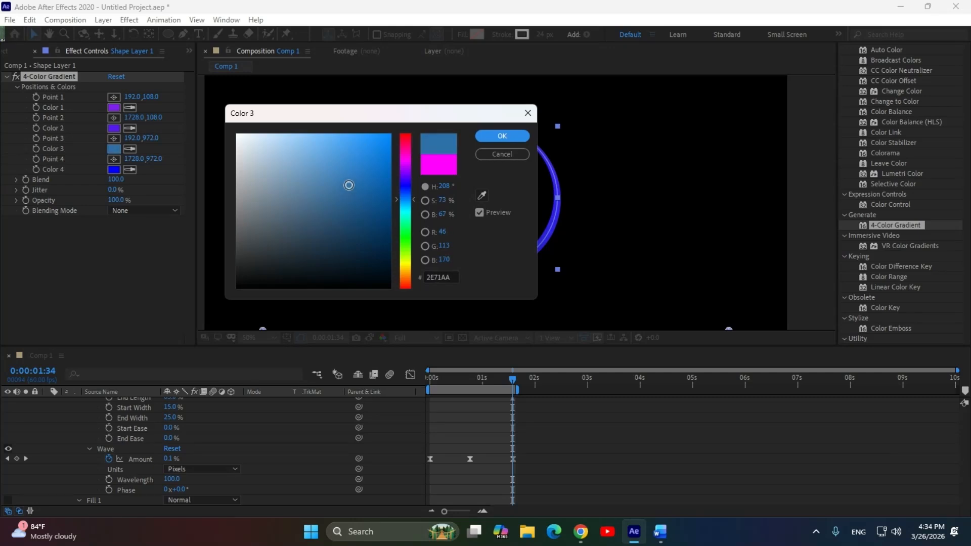
click(484, 136)
- Set Color 4 of the 4-Color Gradient to a light cyan-blue
click(116, 169)
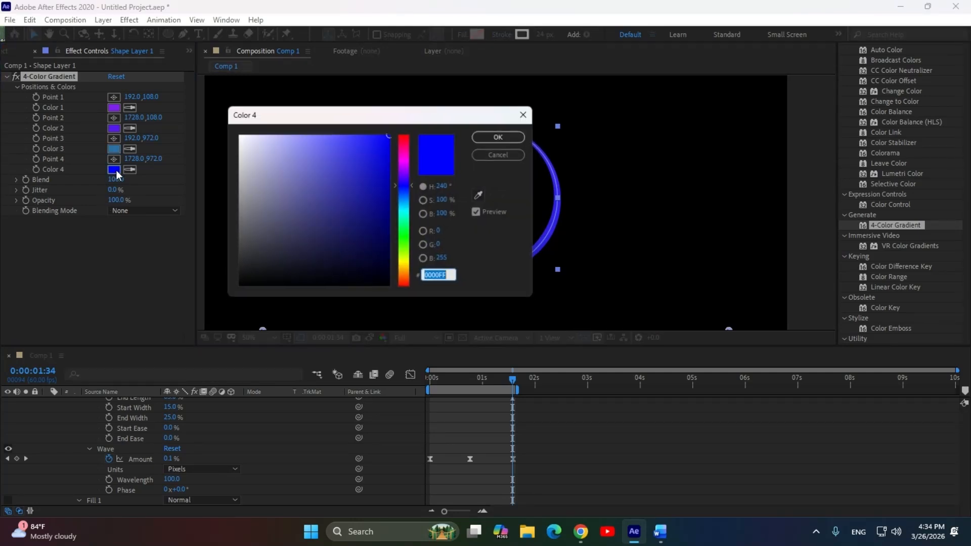
mouse_move(404, 186)
mouse_down()
mouse_move(406, 145)
mouse_move(396, 198)
mouse_move(386, 193)
mouse_move(381, 140)
mouse_move(357, 175)
mouse_move(406, 196)
mouse_move(405, 211)
mouse_move(398, 200)
mouse_up()
drag(365, 174, 341, 152)
click(499, 138)
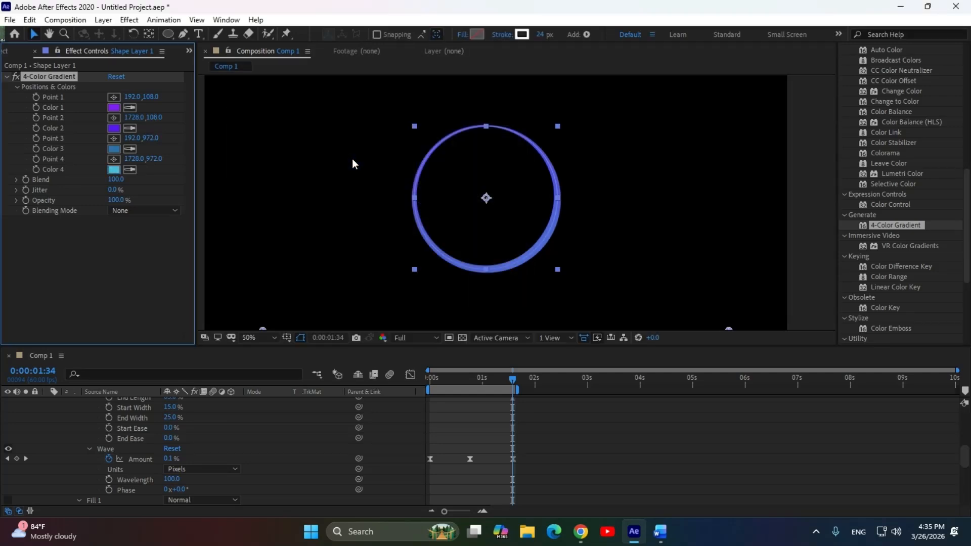
- Deselect the circle and preview its gradient-coloured stroke animation from the start
click(338, 149)
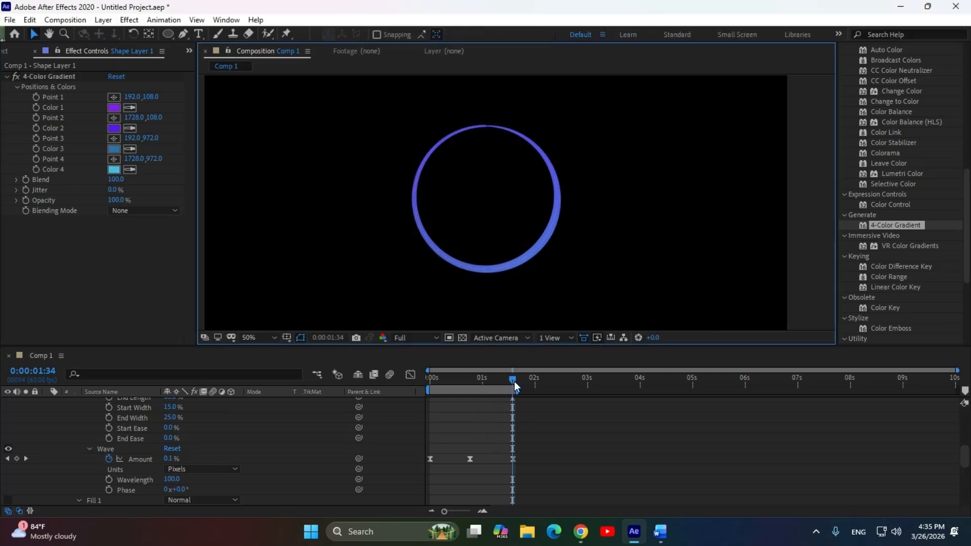
drag(515, 387, 427, 384)
key(space)
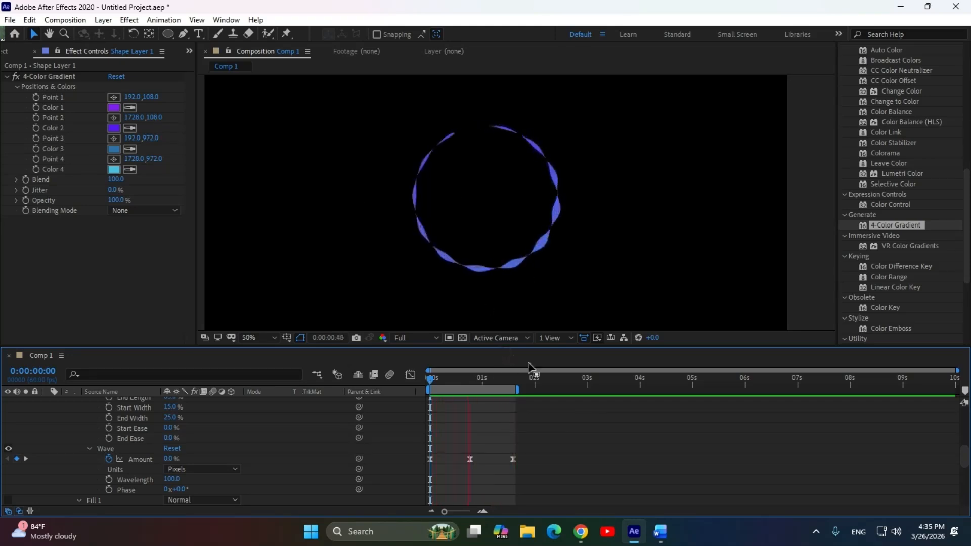
key(space)
- Search the effects for "glow"
scroll(926, 223, up, 10)
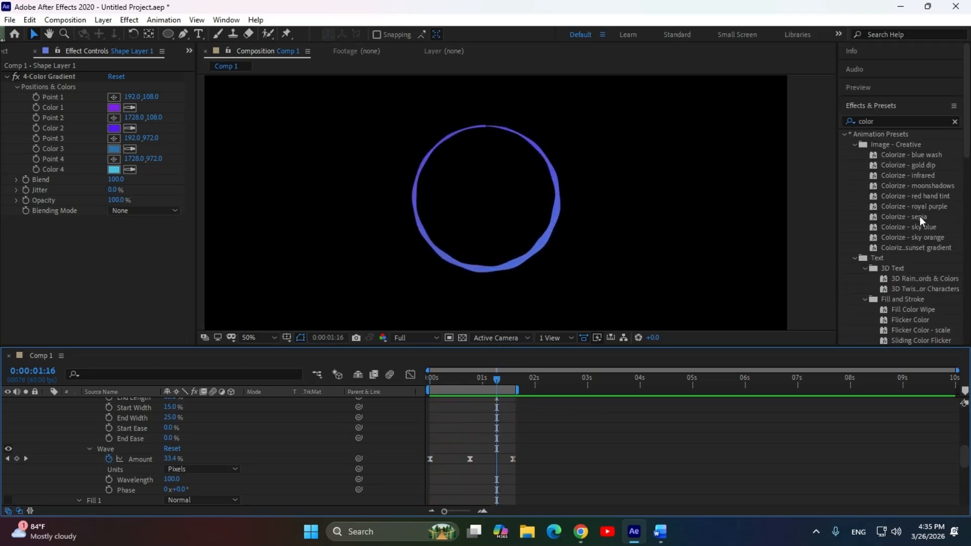
click(883, 124)
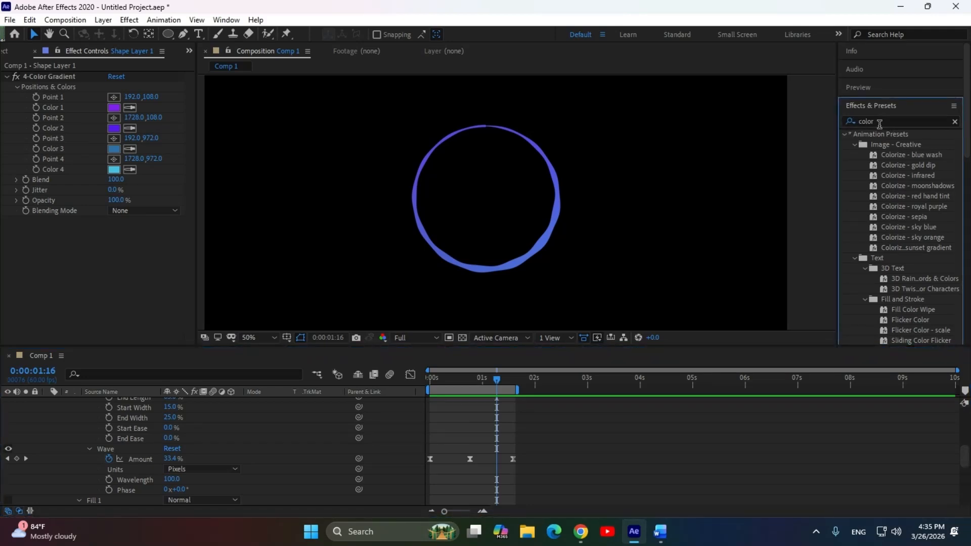
double_click(870, 122)
text(glow)
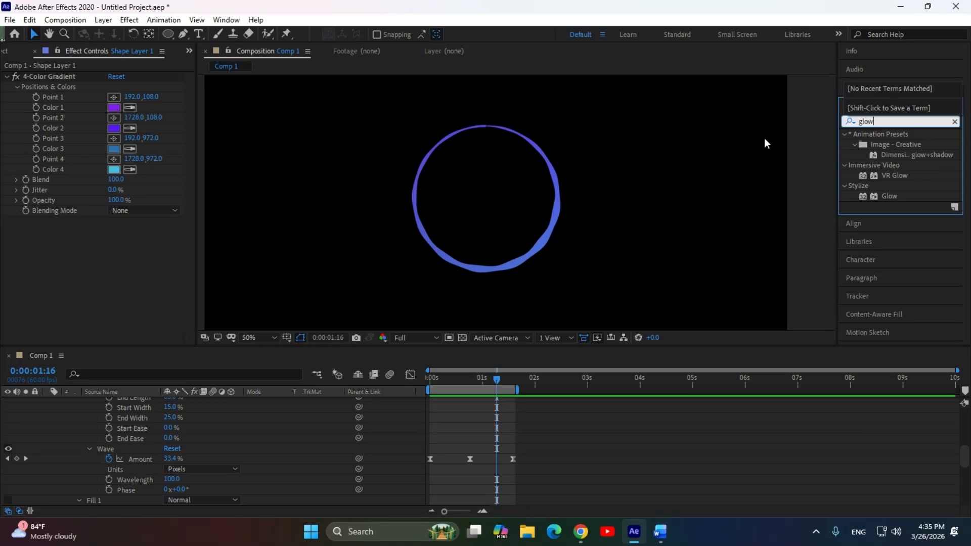
- Place the gradient points on the circle's outline: Point 1 at 952, 772, Point 2 at 828, 326, Point 3 at 696, 550, Point 4 at 1138, 432
click(98, 263)
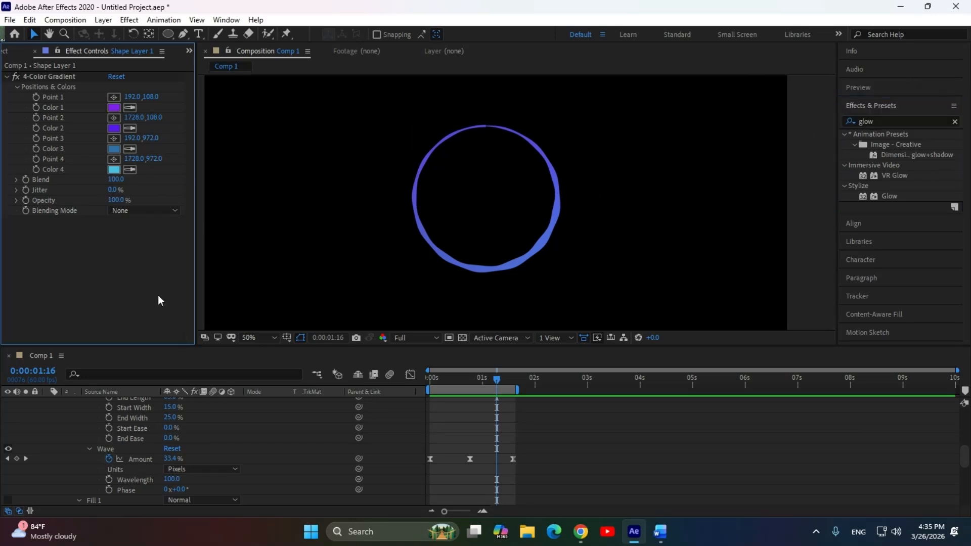
click(521, 260)
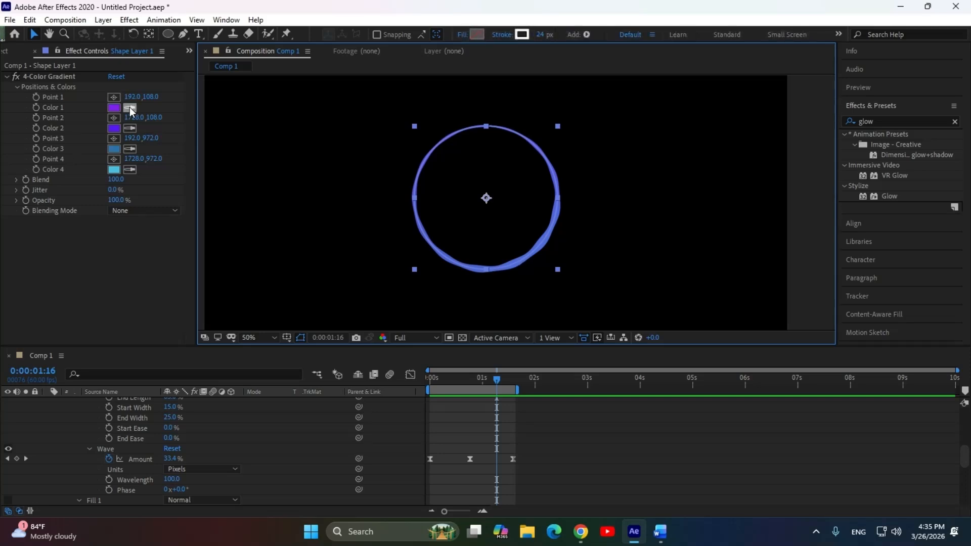
click(116, 97)
click(494, 270)
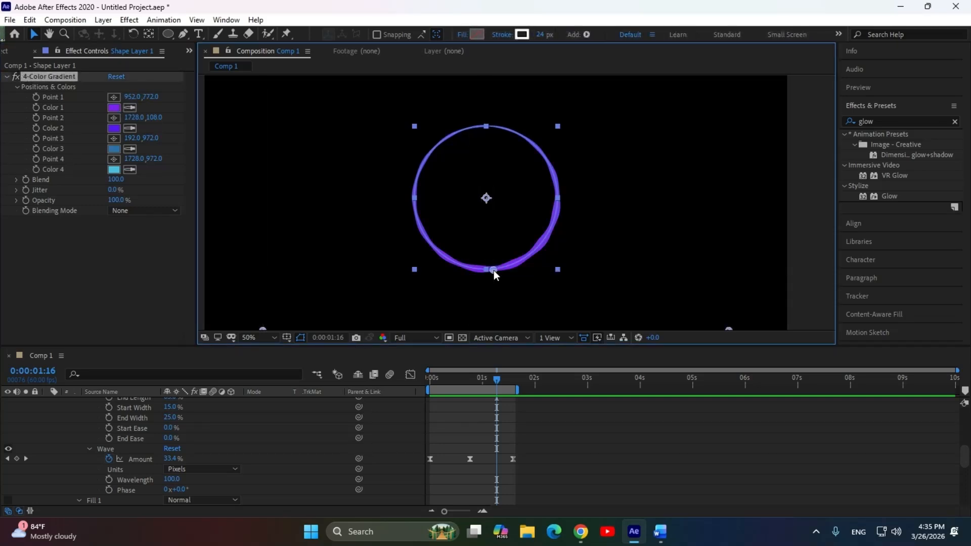
click(113, 118)
click(457, 134)
click(114, 139)
click(416, 203)
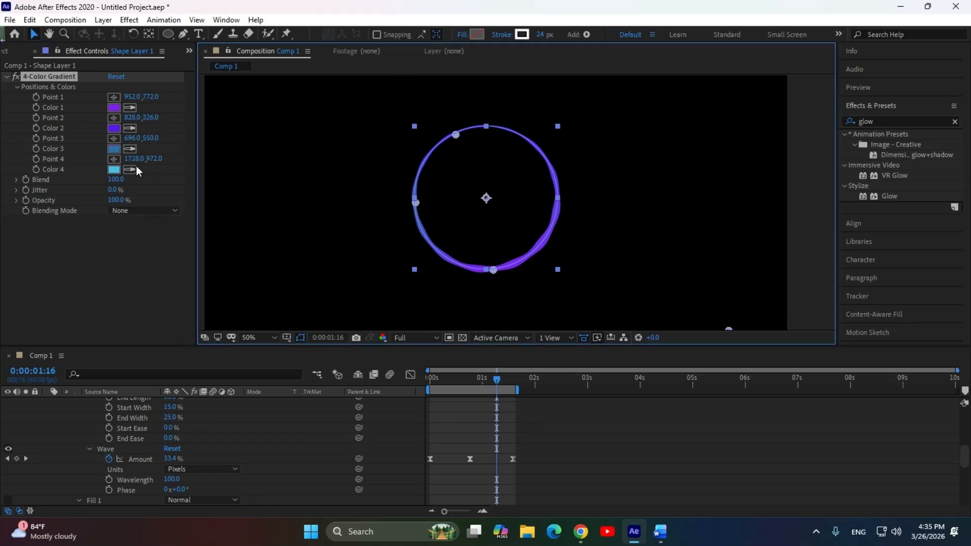
click(114, 159)
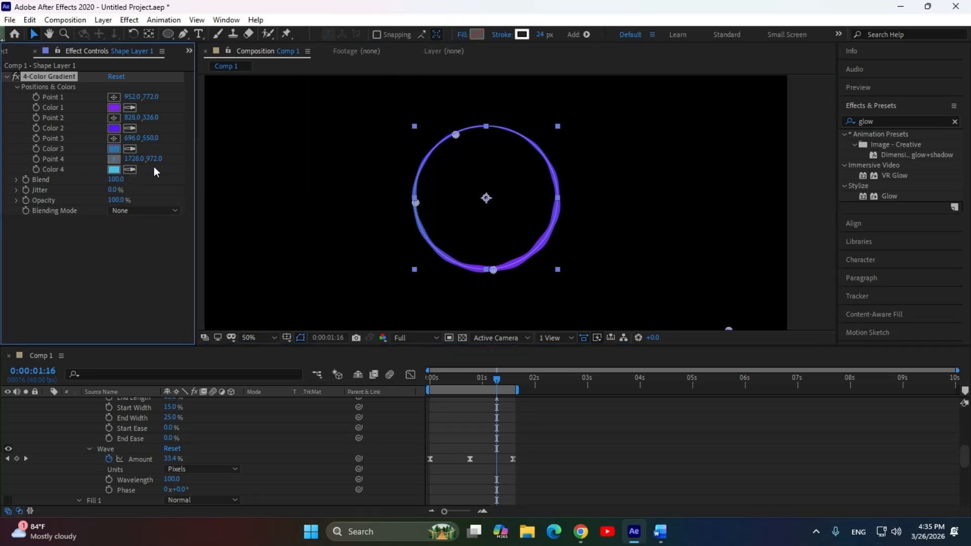
click(550, 168)
- Preview the recoloured stroke animation from the start and extend the end of the work area to about 2 seconds
key(Home)
key(space)
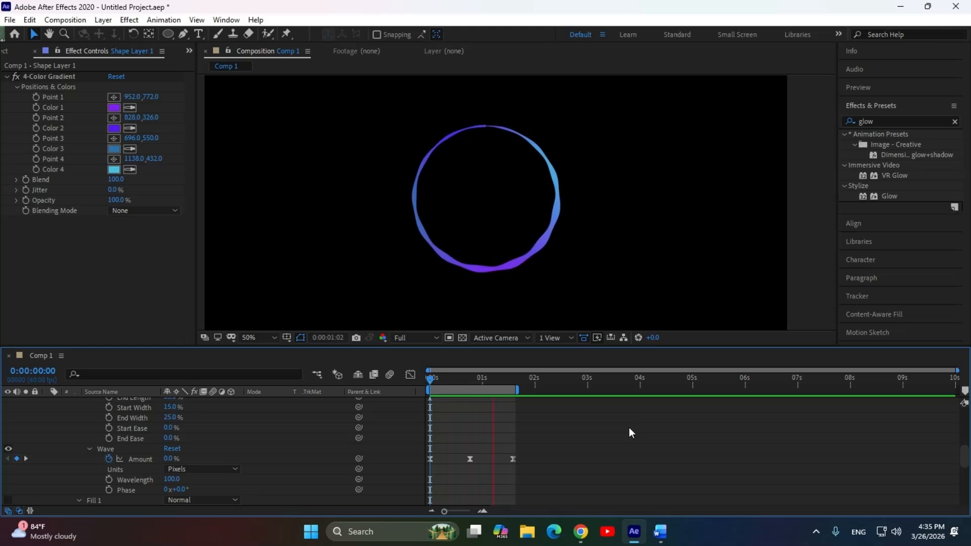
drag(517, 391, 536, 391)
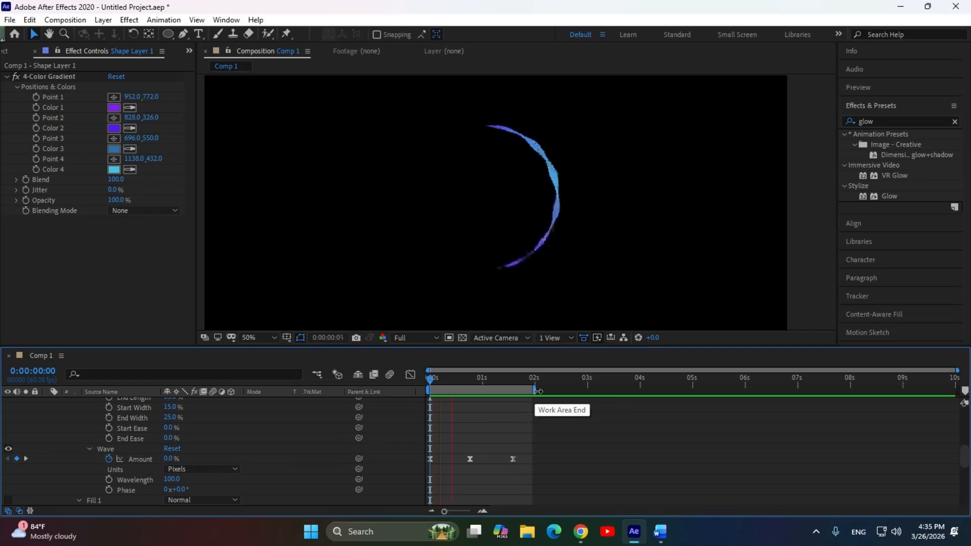
key(space)
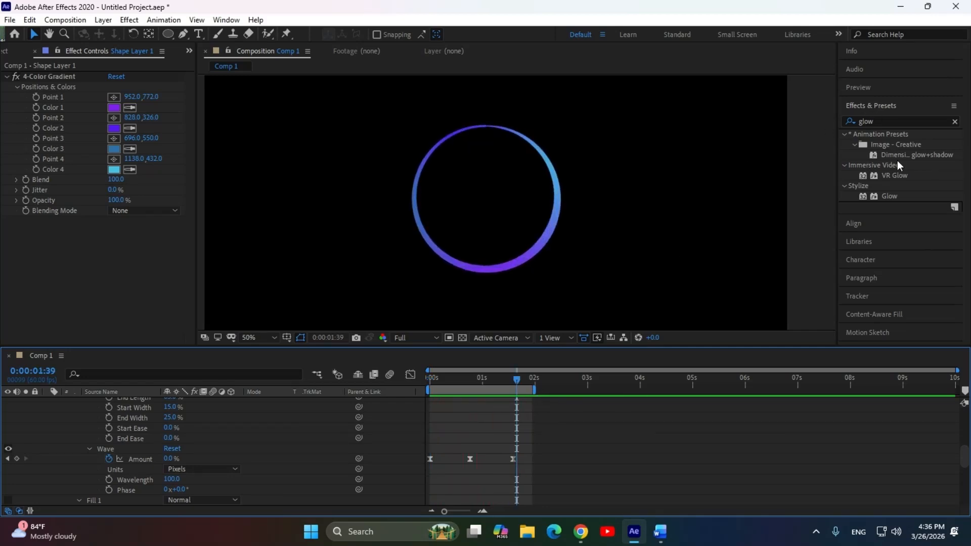
- Apply the Stylize Glow effect to the circle and move the 4-Color Gradient below Glow in the effect order
click(891, 196)
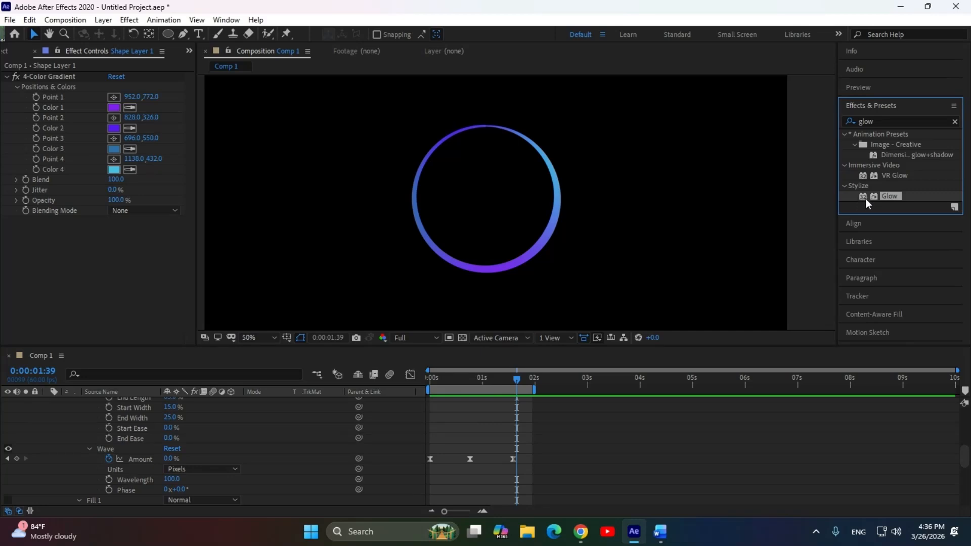
drag(891, 196, 510, 265)
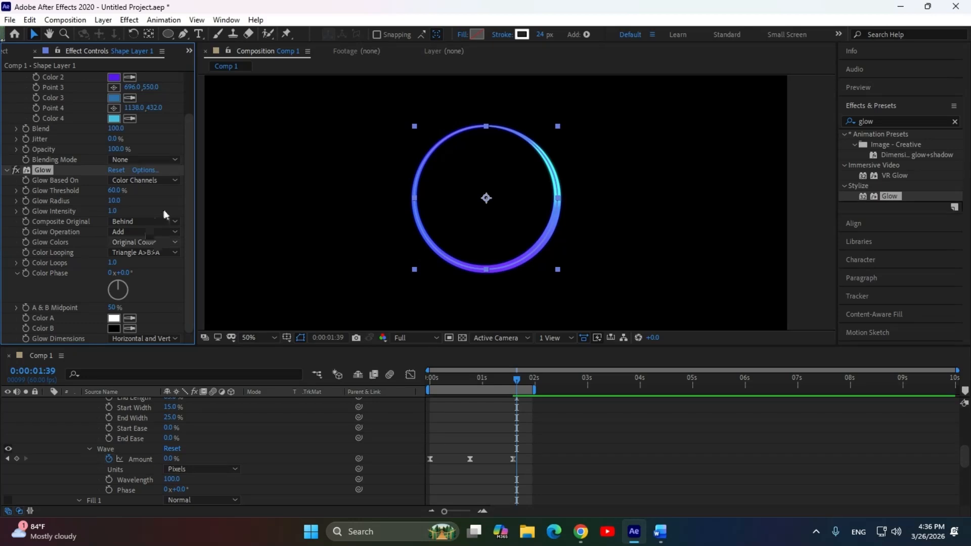
scroll(111, 152, up, 3)
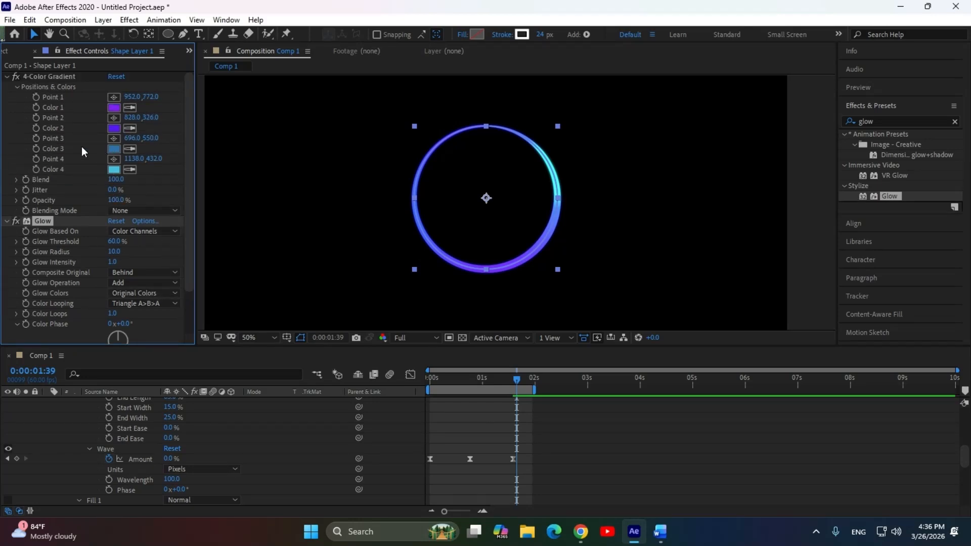
click(72, 76)
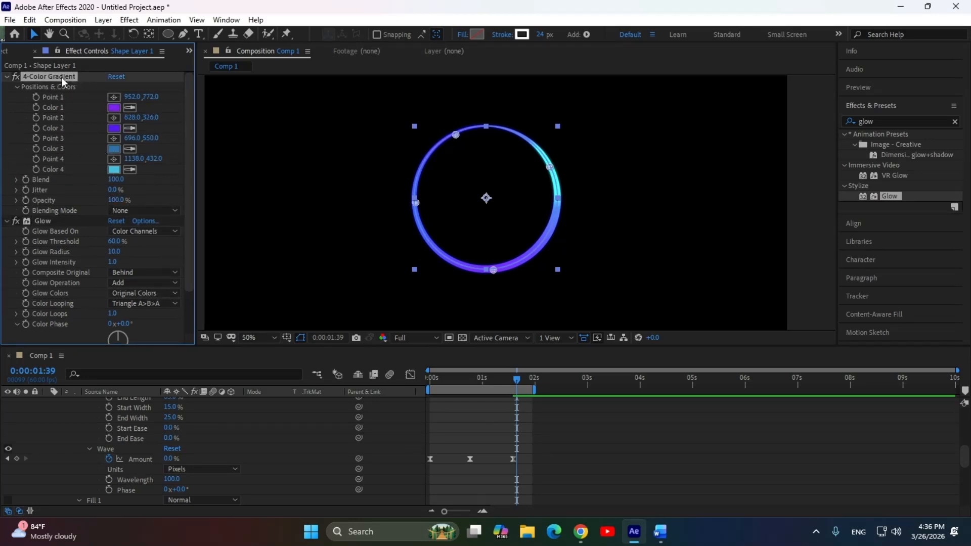
drag(62, 78, 69, 260)
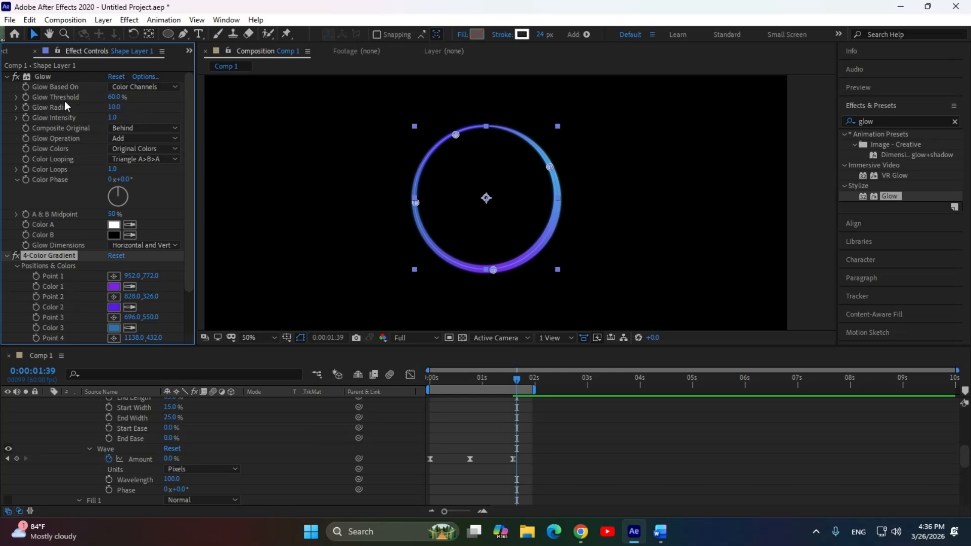
- Set the Glow Threshold to 50.6%, Glow Radius to 36 and Glow Intensity to 1.5, and preview the glowing circle from the start
mouse_move(113, 99)
mouse_down()
mouse_move(51, 101)
mouse_move(137, 114)
mouse_move(111, 99)
mouse_move(8, 104)
mouse_move(123, 101)
mouse_move(91, 112)
mouse_move(146, 121)
mouse_move(107, 116)
mouse_move(110, 98)
mouse_move(37, 103)
mouse_move(107, 101)
mouse_move(116, 111)
mouse_move(109, 110)
mouse_up()
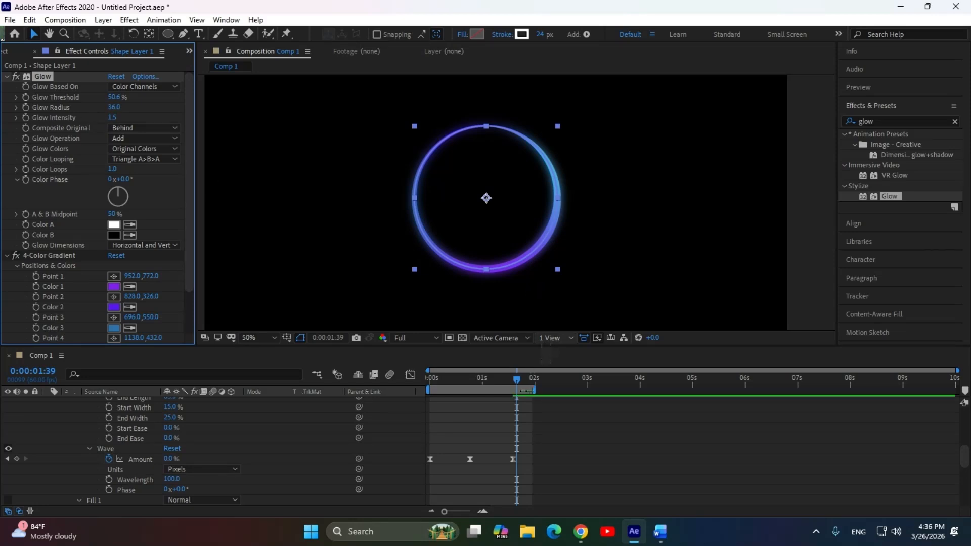
drag(516, 378, 417, 383)
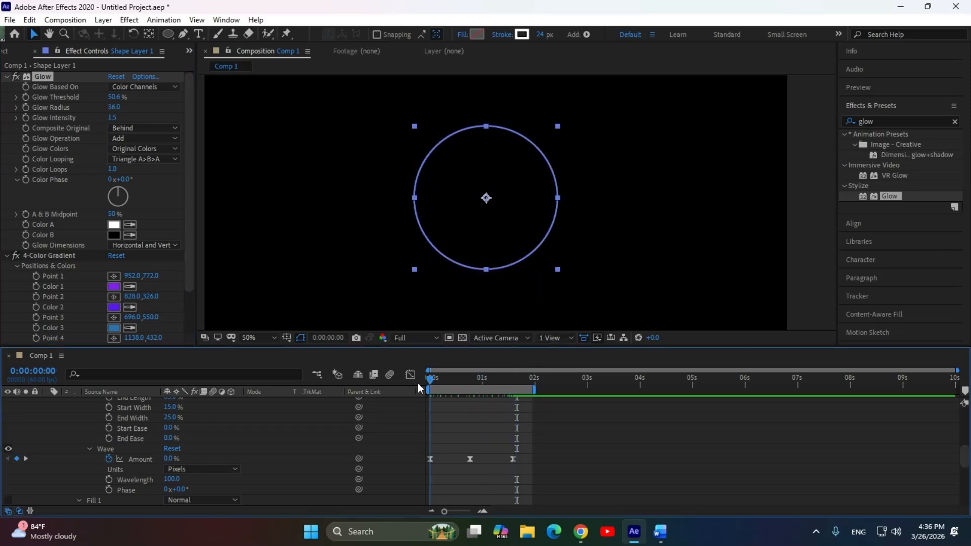
click(734, 446)
key(space)
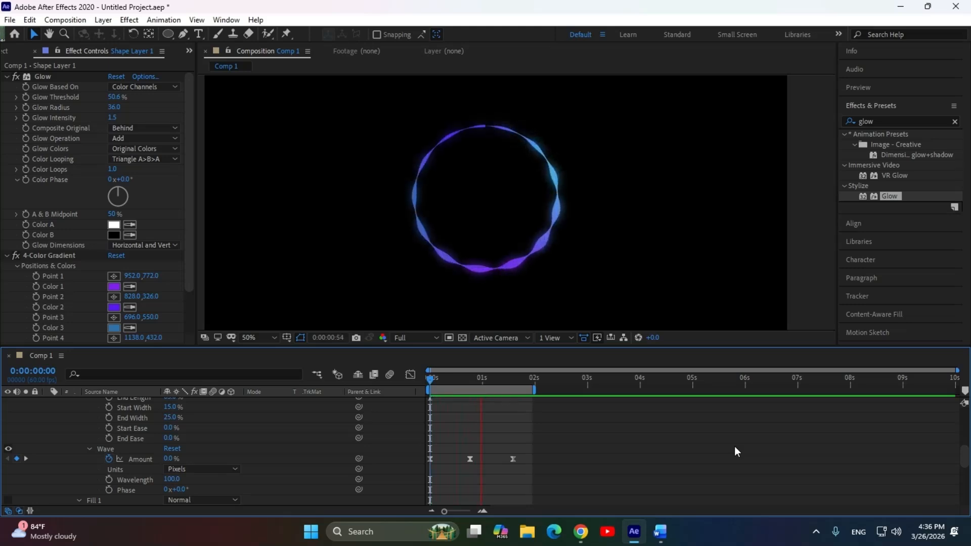